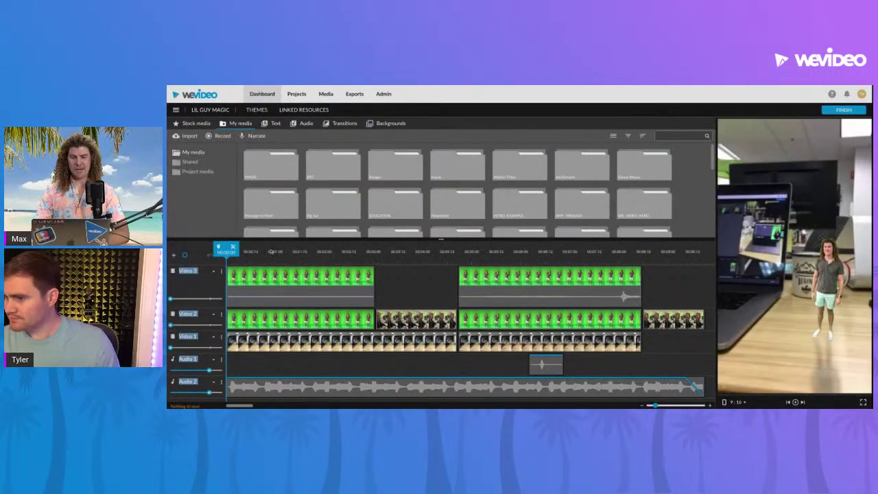
# Preview the project playback, then open the MAGIC folder in My media to show its clips
pyautogui.click(262, 252)
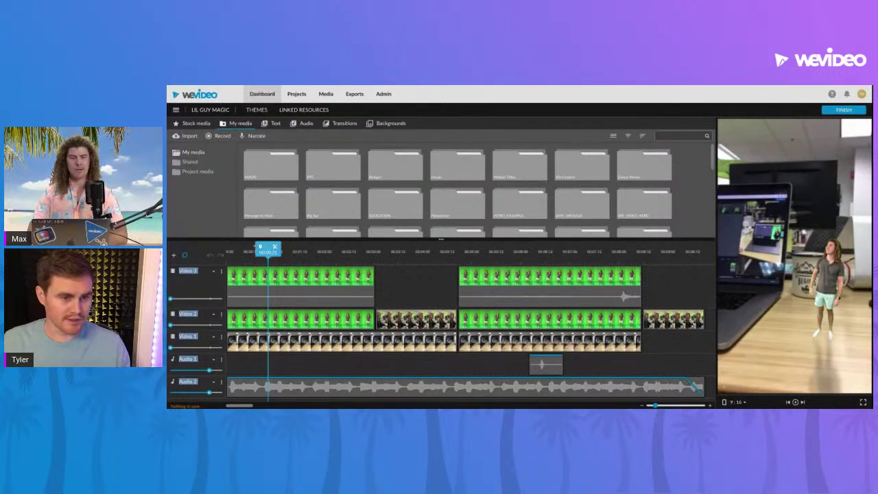
pyautogui.moveTo(269, 249); pyautogui.dragTo(227, 248)
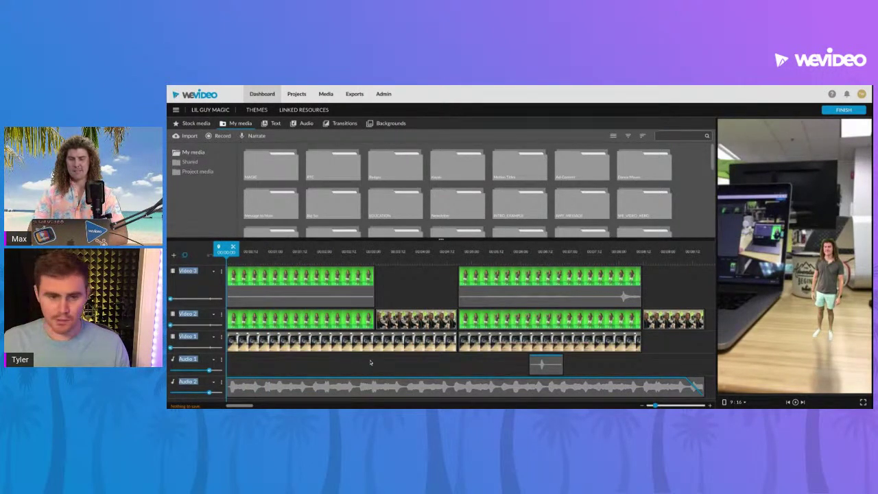
pyautogui.press('space')
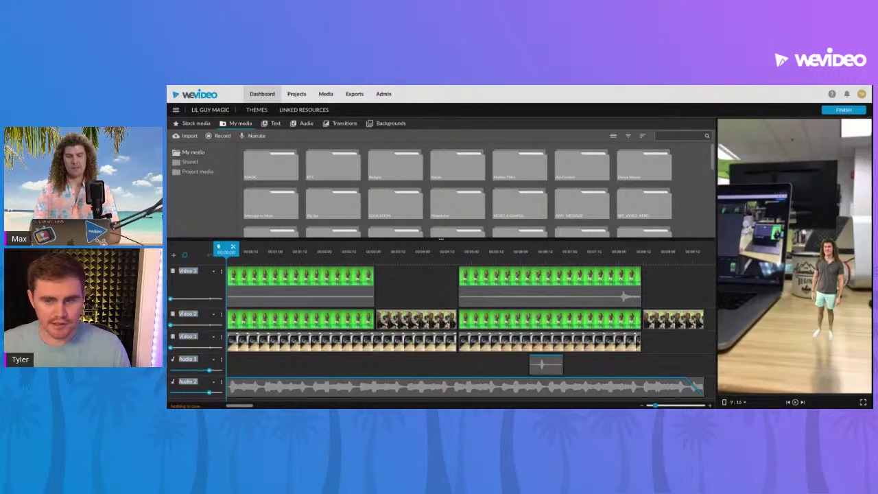
pyautogui.click(266, 254)
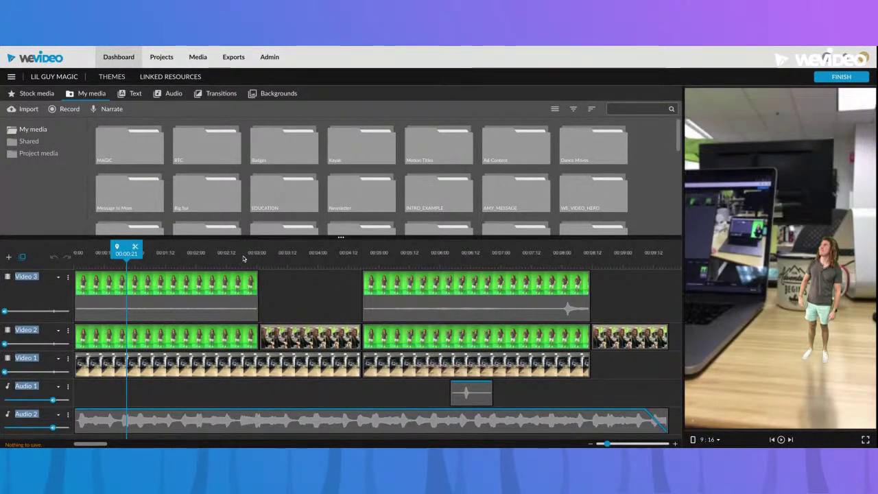
pyautogui.click(276, 255)
pyautogui.press('space')
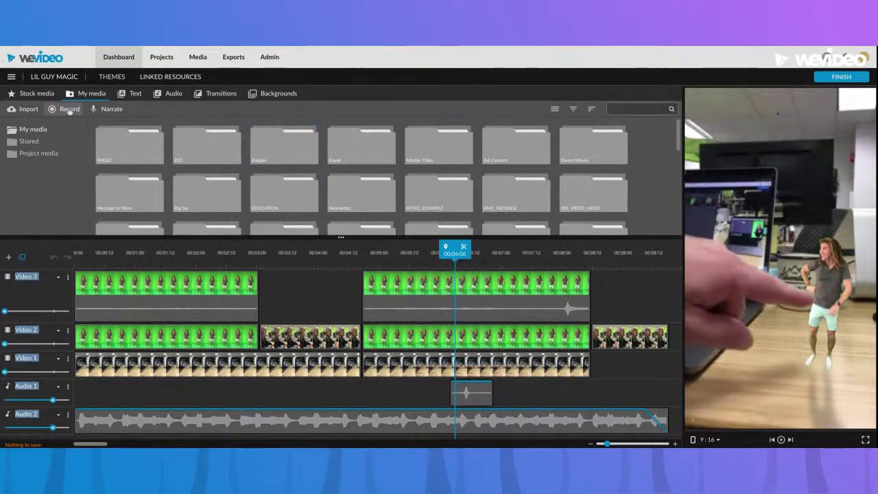
pyautogui.doubleClick(135, 153)
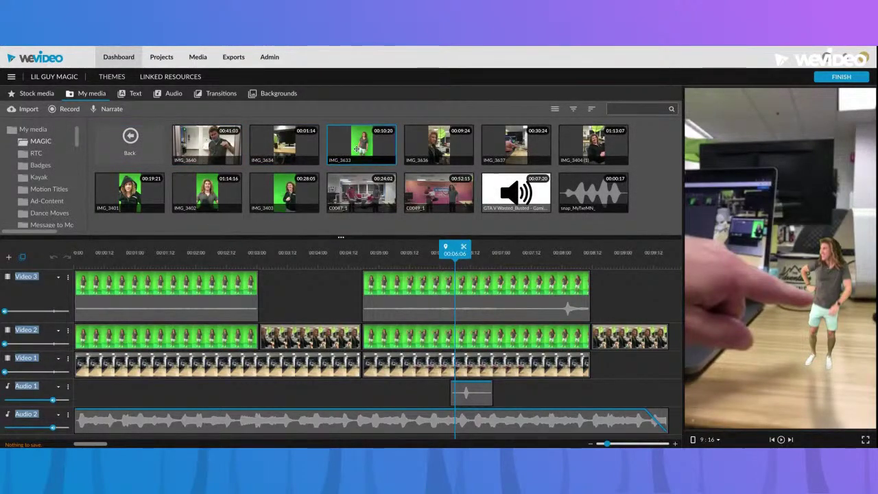
pyautogui.click(349, 149)
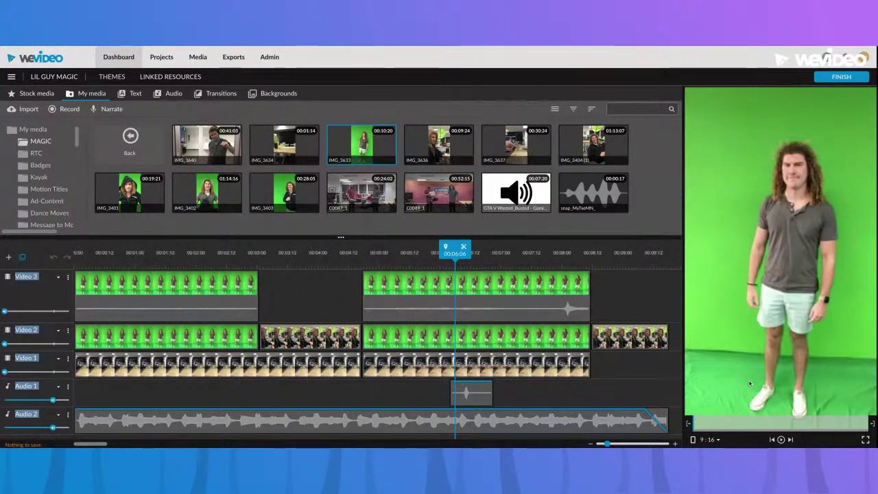
pyautogui.click(782, 441)
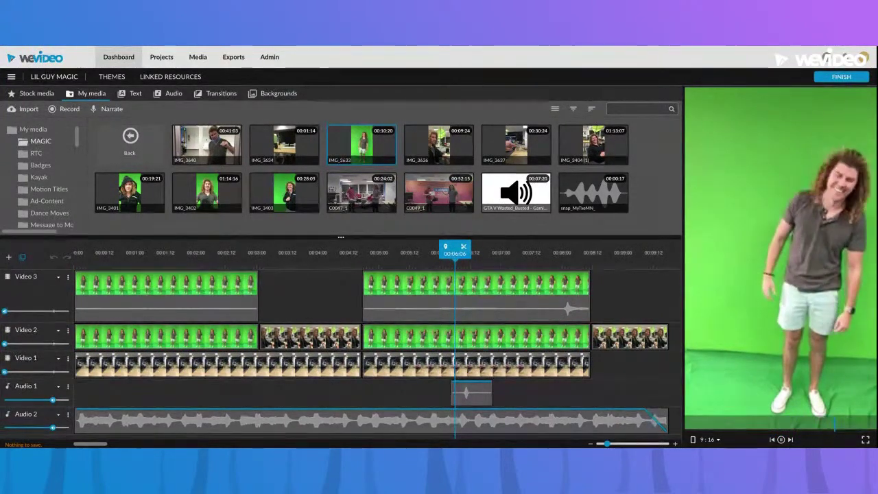
pyautogui.moveTo(798, 417)
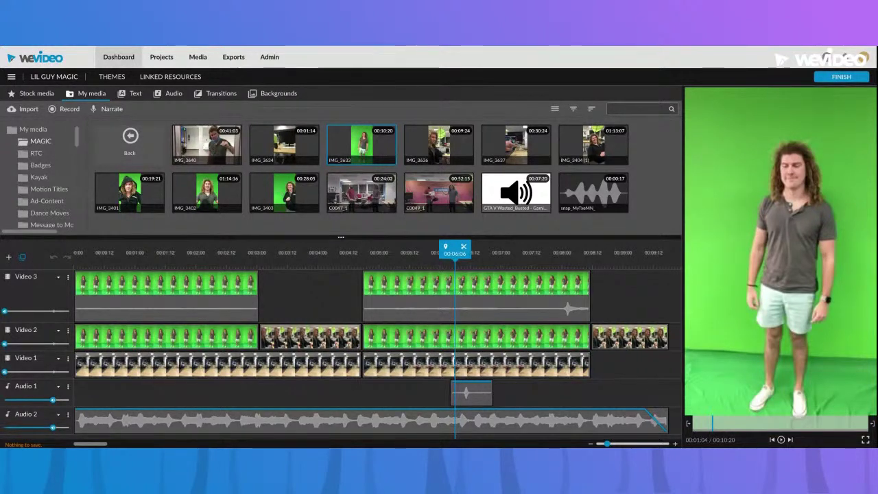
pyautogui.click(781, 440)
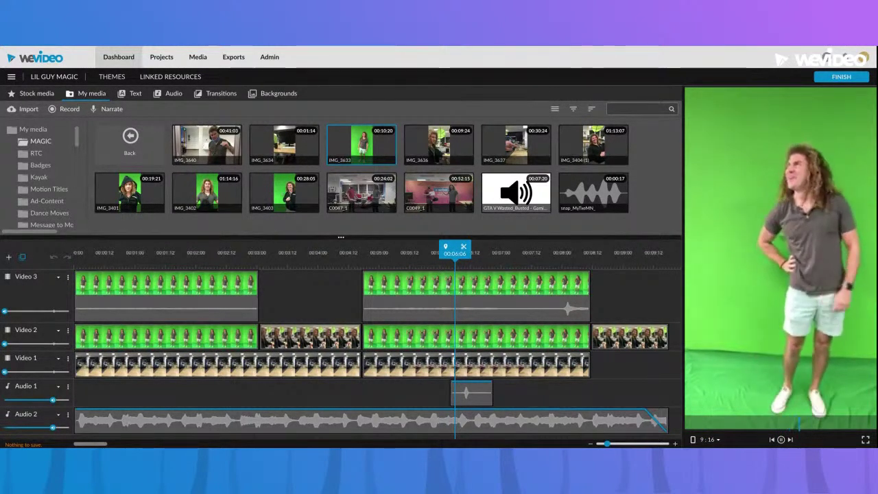
pyautogui.click(781, 440)
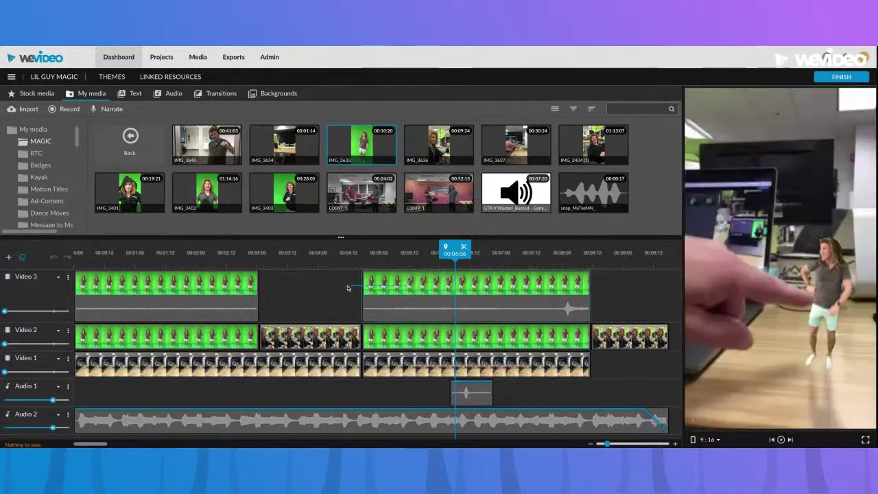
# Delete the old green clips from Video 3 and Video 2, then place IMG_3633 on Video 3 at 00:00:00
pyautogui.click(413, 286)
pyautogui.press('Delete')
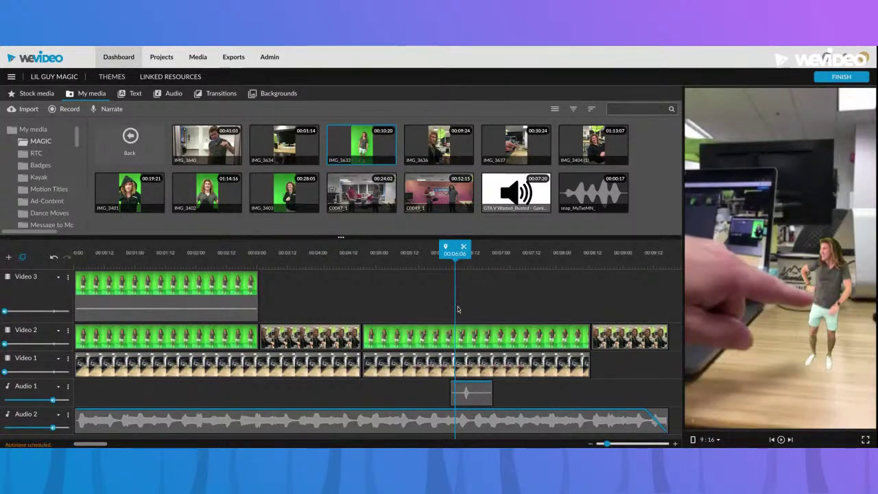
pyautogui.press('Delete')
pyautogui.click(250, 292)
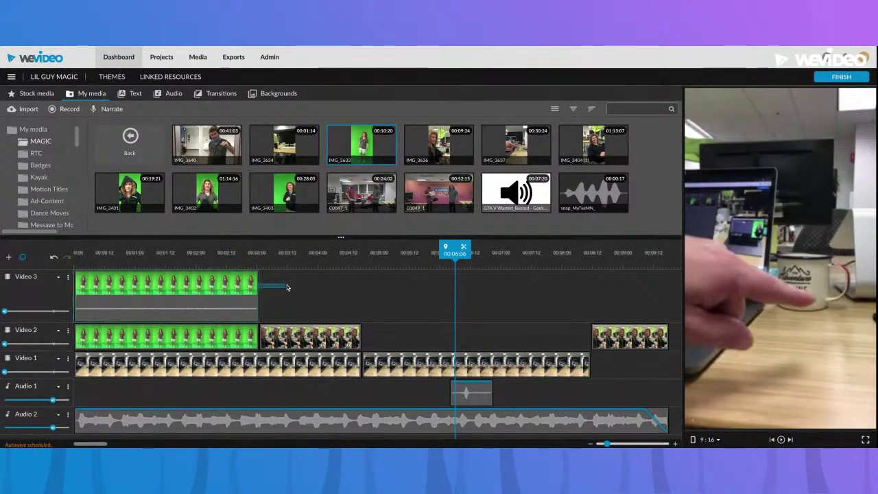
pyautogui.press('Delete')
pyautogui.press('Delete')
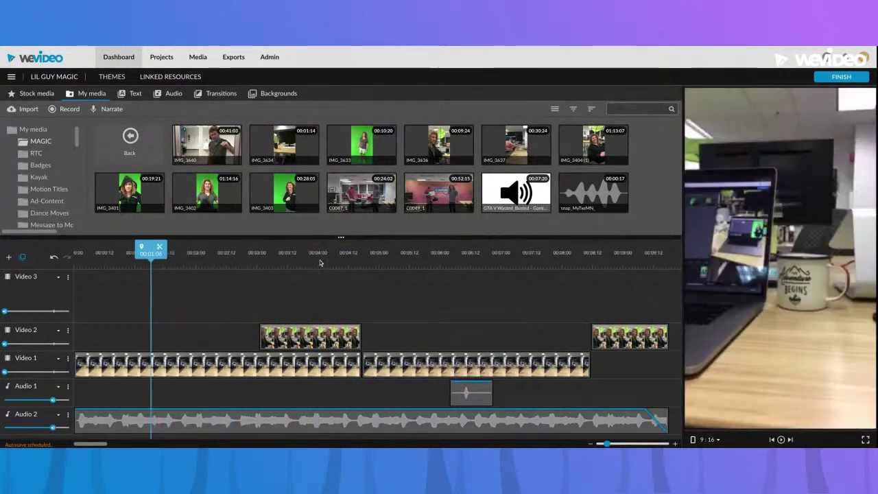
pyautogui.moveTo(372, 146); pyautogui.dragTo(76, 281)
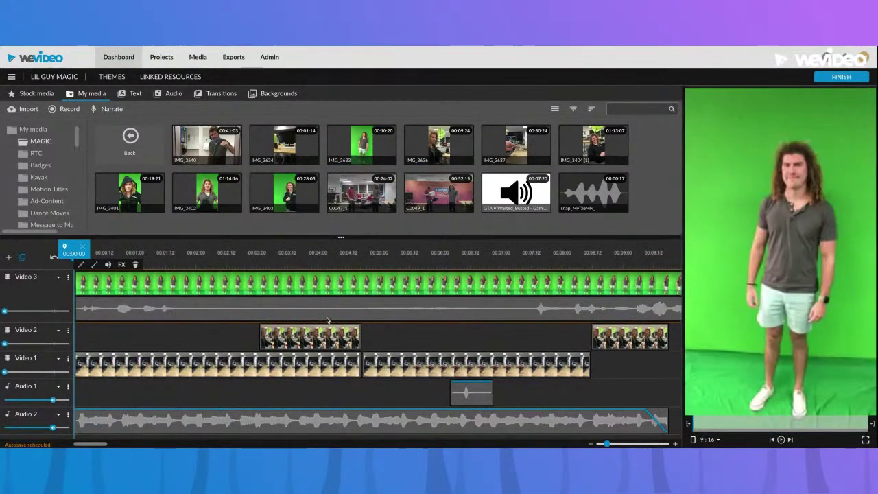
pyautogui.click(152, 253)
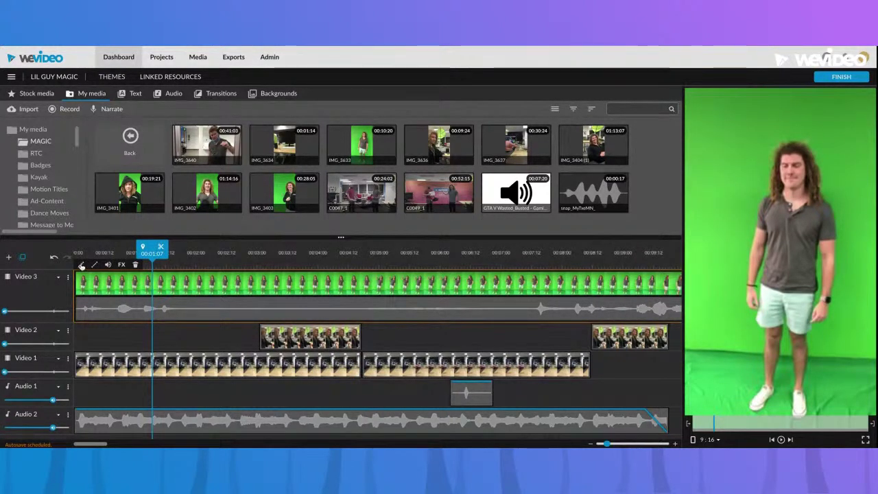
# Color-key IMG_3633's green (#50b740) with balance and sensitivity 100, tune Defringe, and save
pyautogui.doubleClick(168, 286)
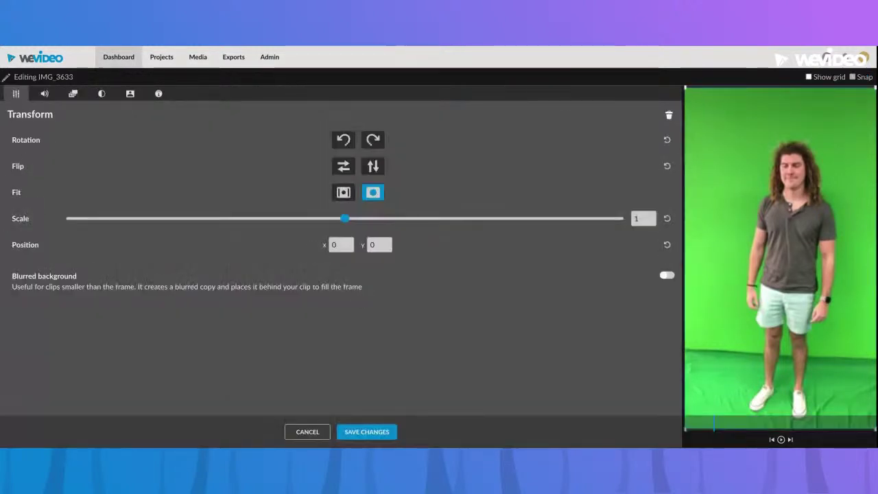
pyautogui.click(130, 93)
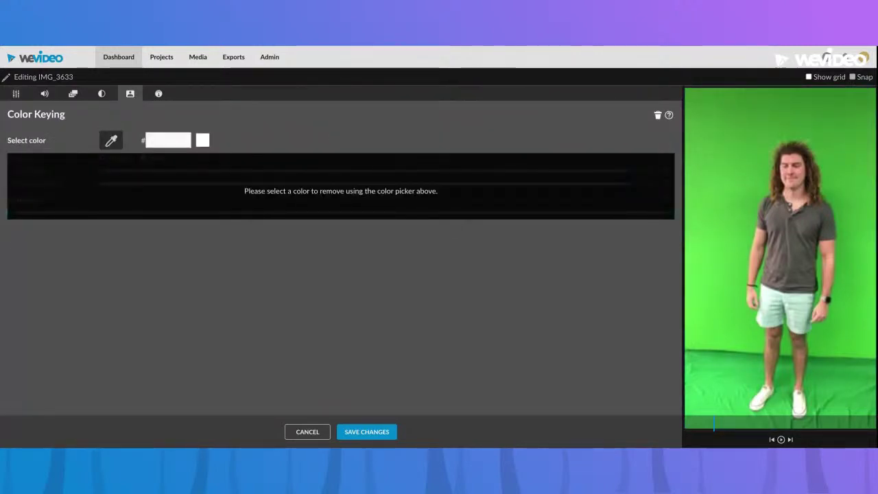
pyautogui.click(112, 141)
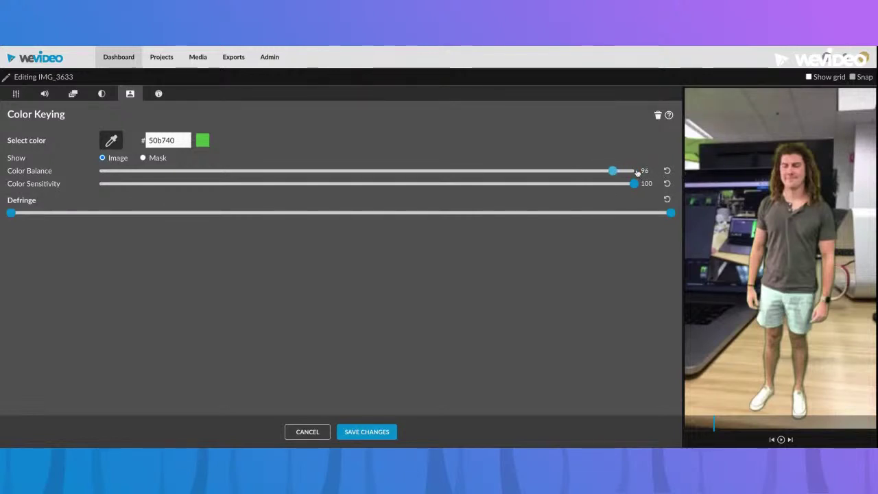
pyautogui.moveTo(637, 173)
pyautogui.mouseDown()
pyautogui.moveTo(228, 171)
pyautogui.moveTo(633, 171)
pyautogui.moveTo(638, 186)
pyautogui.mouseUp()
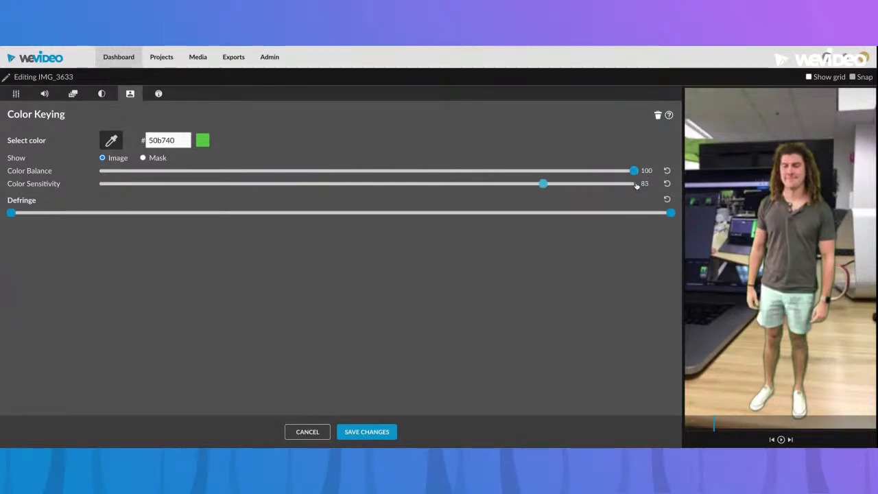
pyautogui.moveTo(542, 184); pyautogui.dragTo(591, 184)
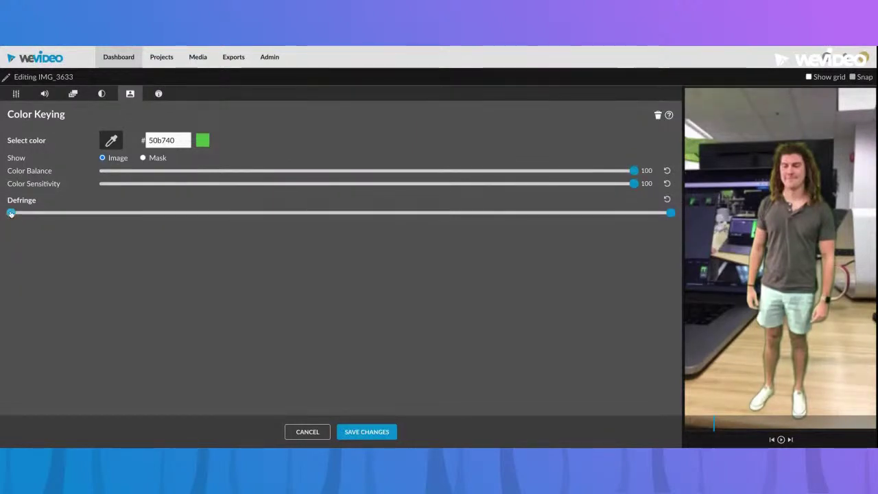
pyautogui.press('Right')
pyautogui.press('Right')
pyautogui.press('Right')
pyautogui.press('Right')
pyautogui.press('Right')
pyautogui.press('Right')
pyautogui.press('Right')
pyautogui.press('Right')
pyautogui.press('Right')
pyautogui.press('Right')
pyautogui.press('Right')
pyautogui.press('Right')
pyautogui.press('Right')
pyautogui.press('Right')
pyautogui.press('Right')
pyautogui.press('Right')
pyautogui.press('Right')
pyautogui.press('Right')
pyautogui.press('Right')
pyautogui.press('Right')
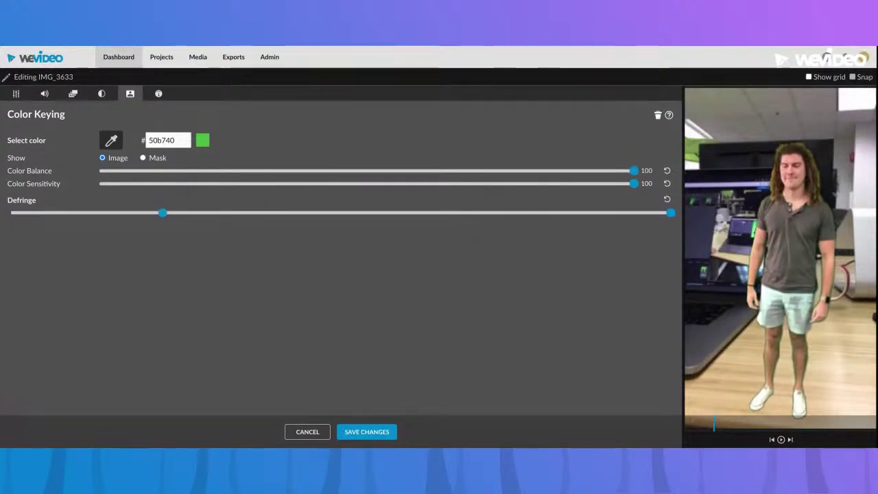
pyautogui.press('Left')
pyautogui.press('Left')
pyautogui.press('Left')
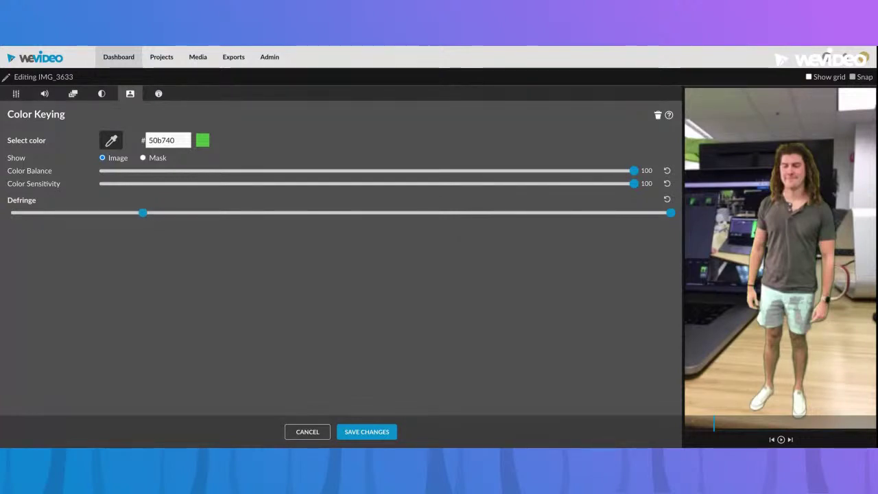
pyautogui.moveTo(143, 213); pyautogui.dragTo(70, 213)
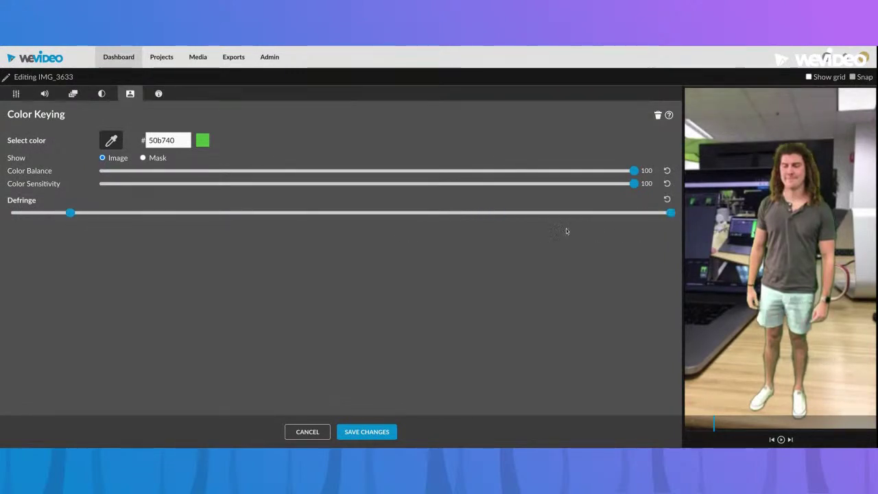
pyautogui.click(363, 433)
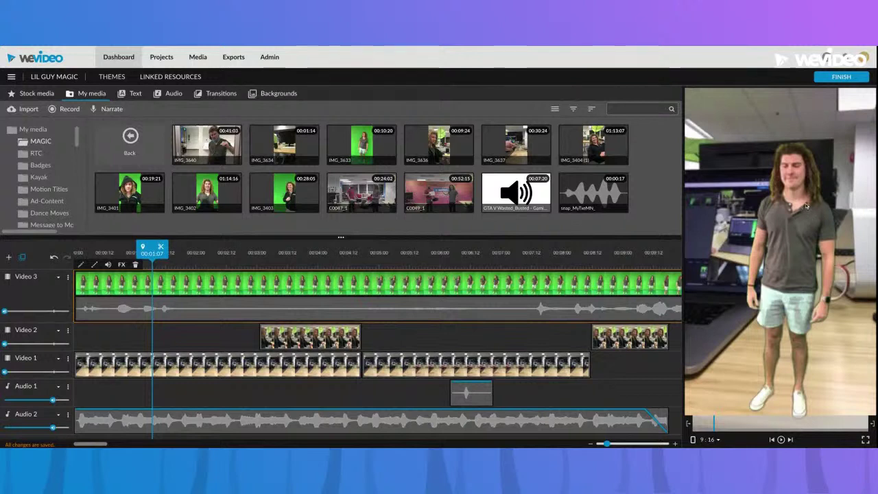
# Scale IMG_3633 to 0.44 and position it at x 444, y 764 on the desk, then save
pyautogui.doubleClick(130, 288)
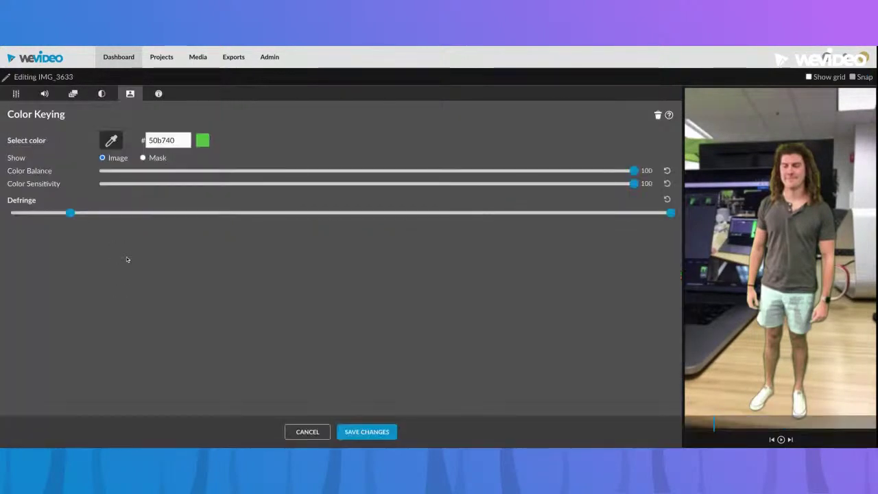
pyautogui.click(15, 98)
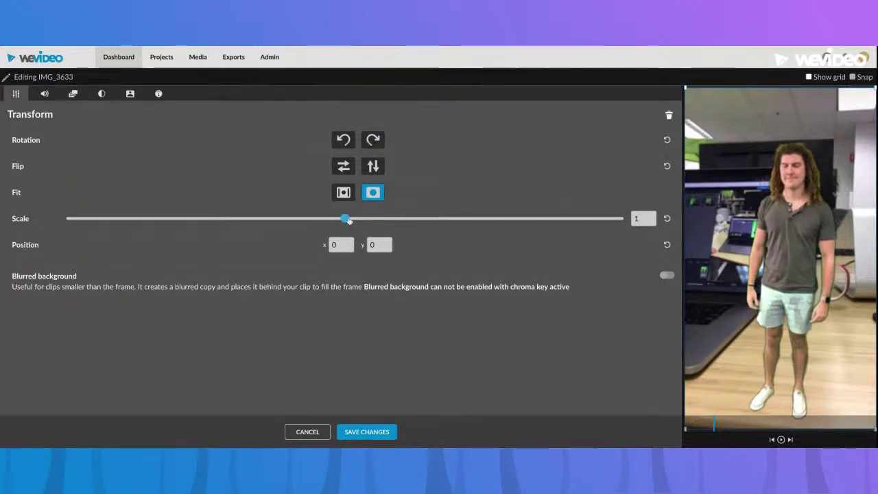
pyautogui.moveTo(348, 220); pyautogui.dragTo(175, 218)
pyautogui.moveTo(744, 208); pyautogui.dragTo(770, 258)
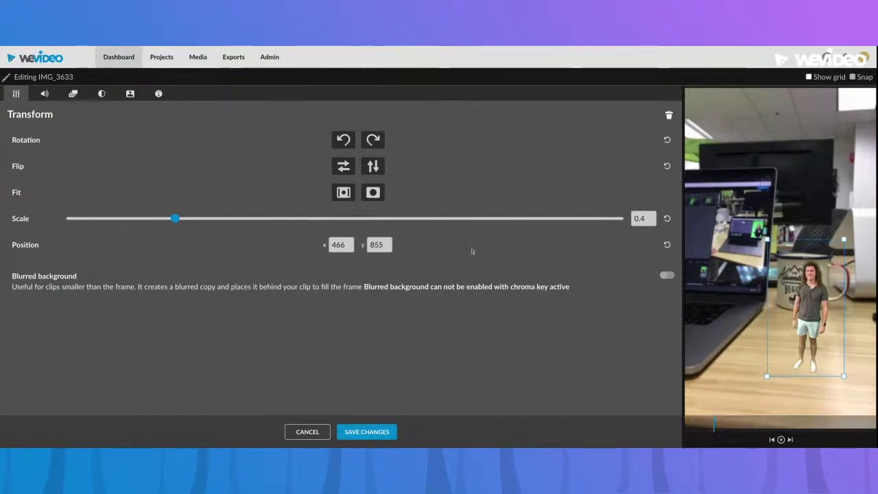
pyautogui.moveTo(177, 219); pyautogui.dragTo(186, 219)
pyautogui.moveTo(803, 318); pyautogui.dragTo(800, 314)
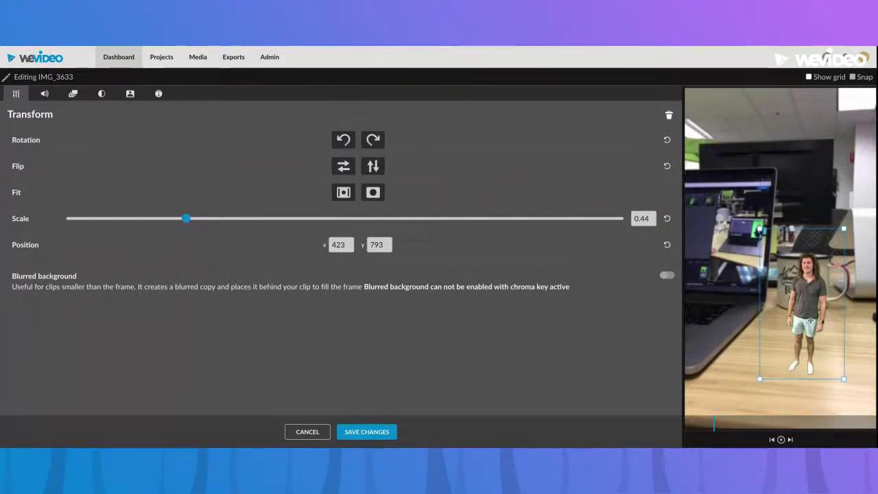
pyautogui.moveTo(809, 324); pyautogui.dragTo(810, 319)
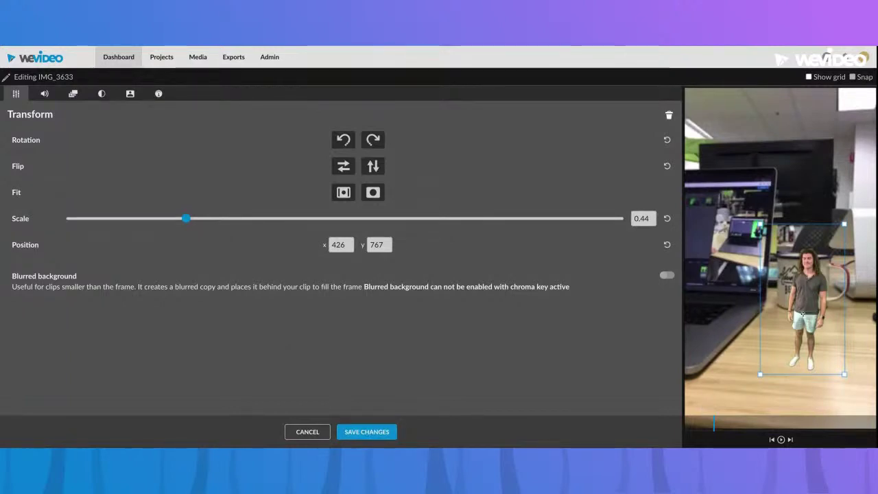
pyautogui.moveTo(800, 315); pyautogui.dragTo(805, 315)
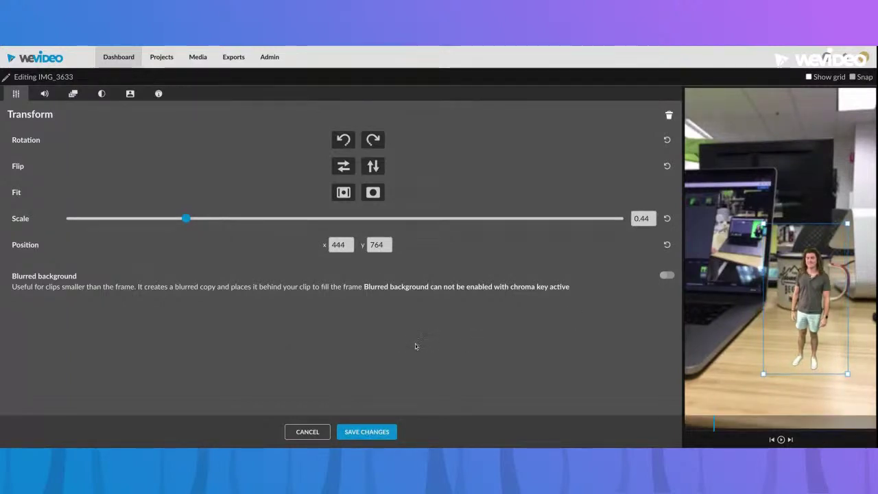
pyautogui.click(374, 434)
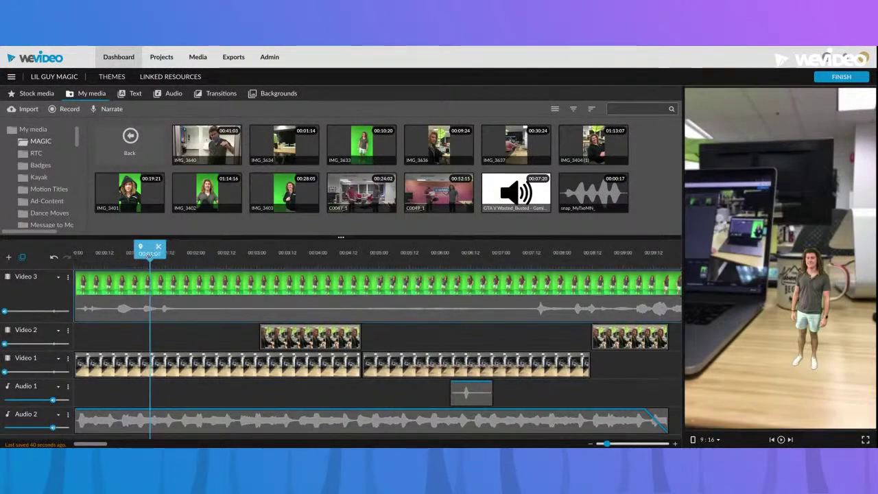
# Try moving the Video 3 green-screen clip while checking timing, then return it to the timeline start
pyautogui.moveTo(152, 249); pyautogui.dragTo(74, 251)
pyautogui.click(110, 282)
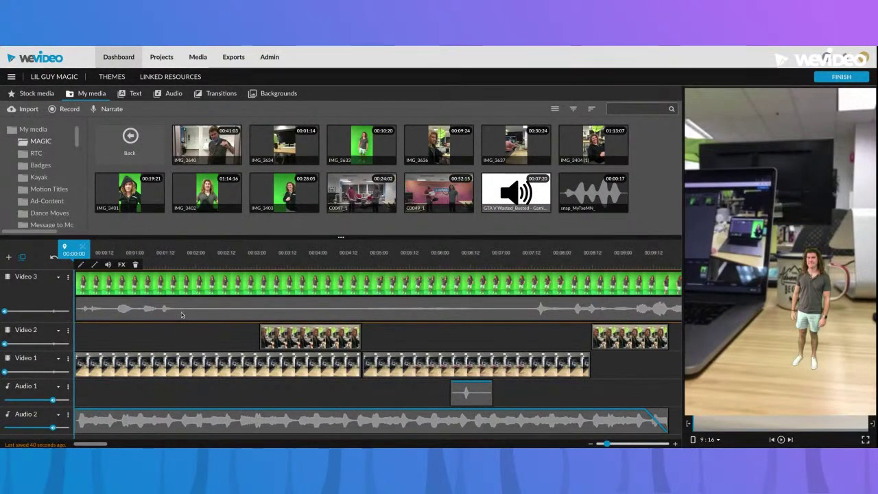
pyautogui.press('space')
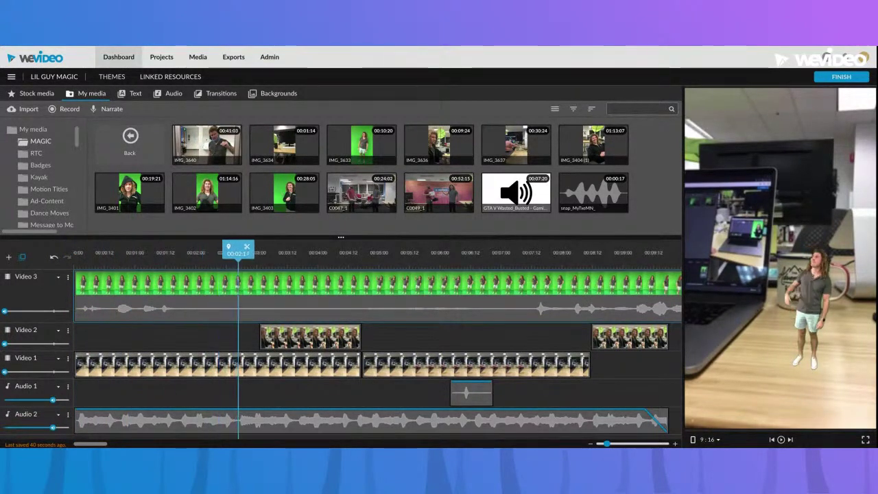
pyautogui.click(91, 289)
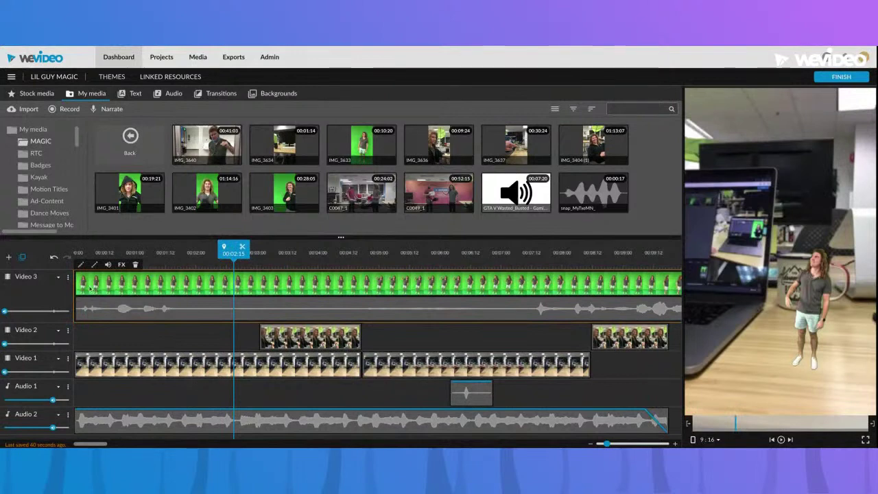
pyautogui.moveTo(91, 289); pyautogui.dragTo(157, 304)
pyautogui.press('space')
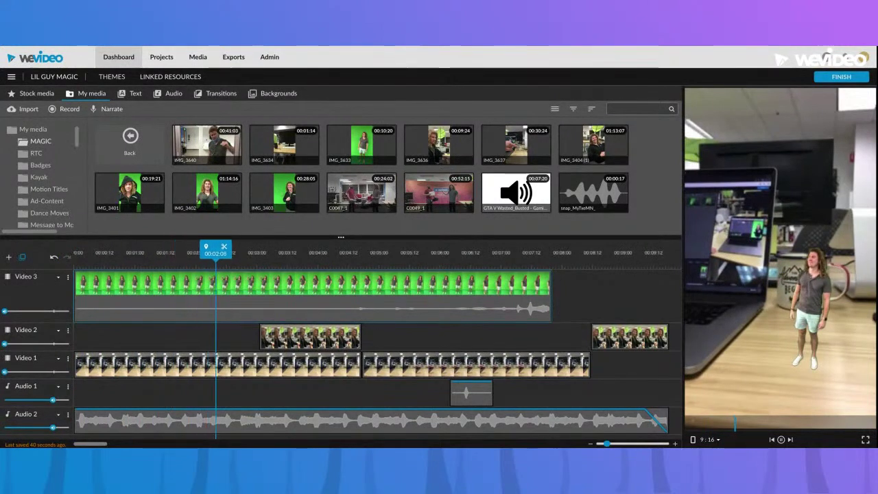
pyautogui.press('space')
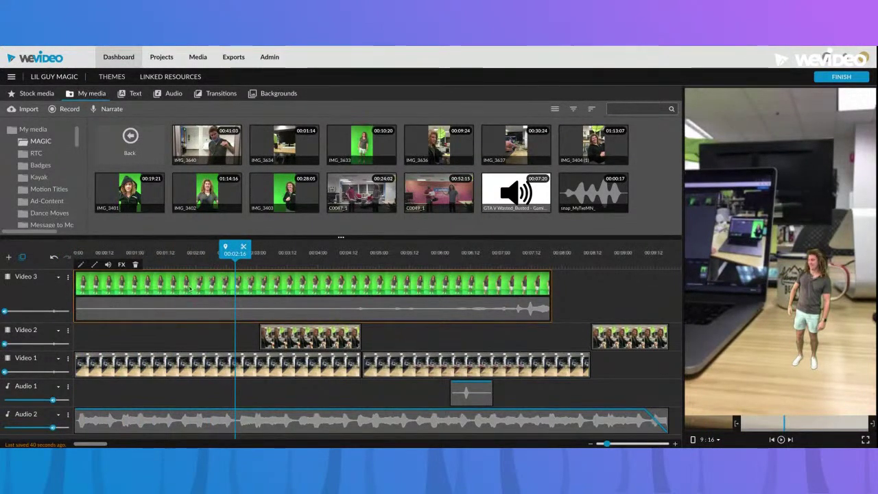
pyautogui.moveTo(179, 289); pyautogui.dragTo(205, 289)
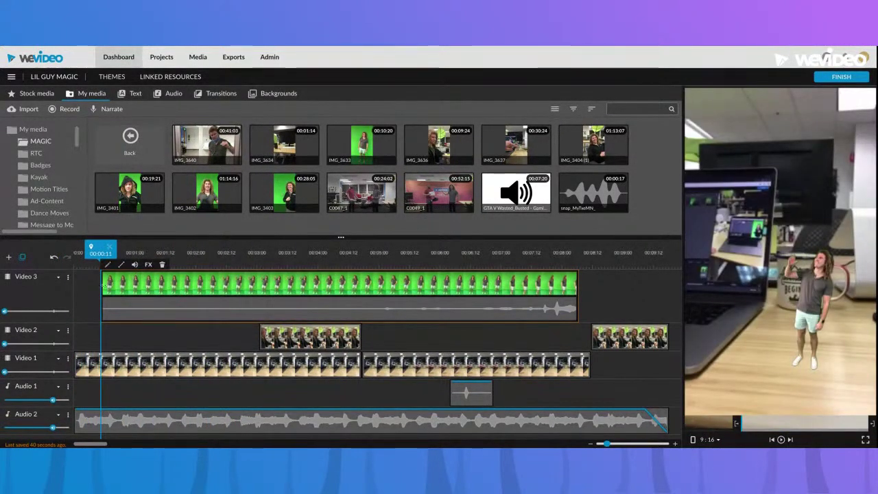
pyautogui.moveTo(103, 286); pyautogui.dragTo(77, 286)
# Split the clip at 00:02:22, move the second piece to 00:04:18, and trim the first to about 00:03:00
pyautogui.click(249, 252)
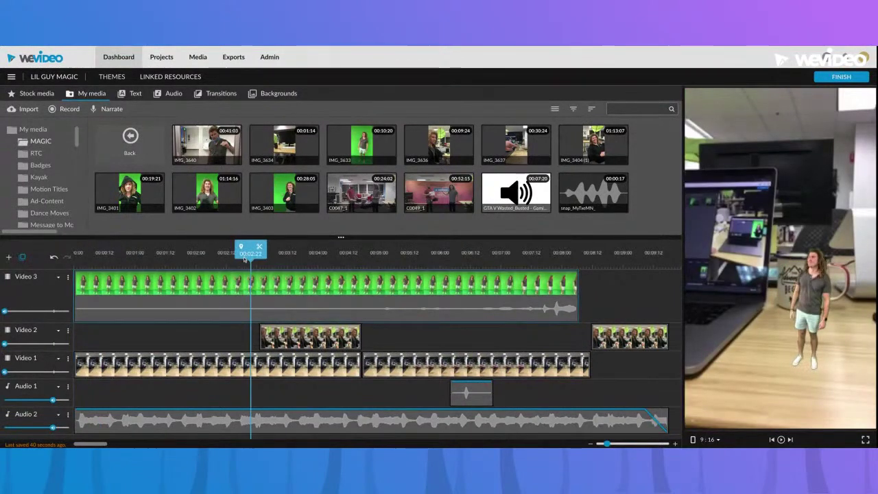
pyautogui.click(260, 247)
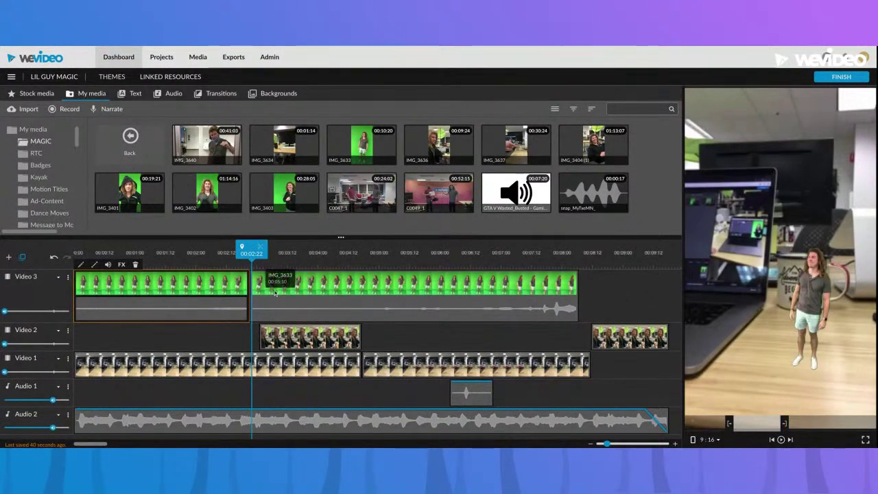
pyautogui.moveTo(265, 288); pyautogui.dragTo(366, 317)
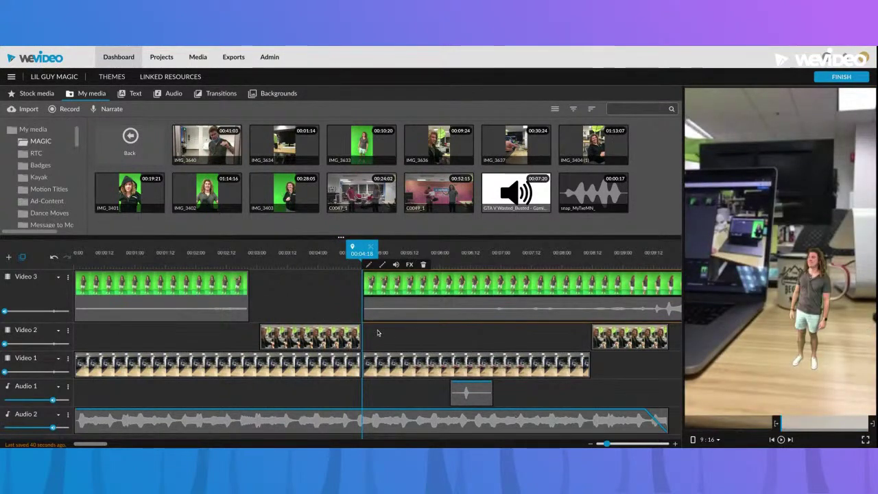
pyautogui.moveTo(248, 285); pyautogui.dragTo(248, 283)
pyautogui.moveTo(259, 248); pyautogui.dragTo(75, 248)
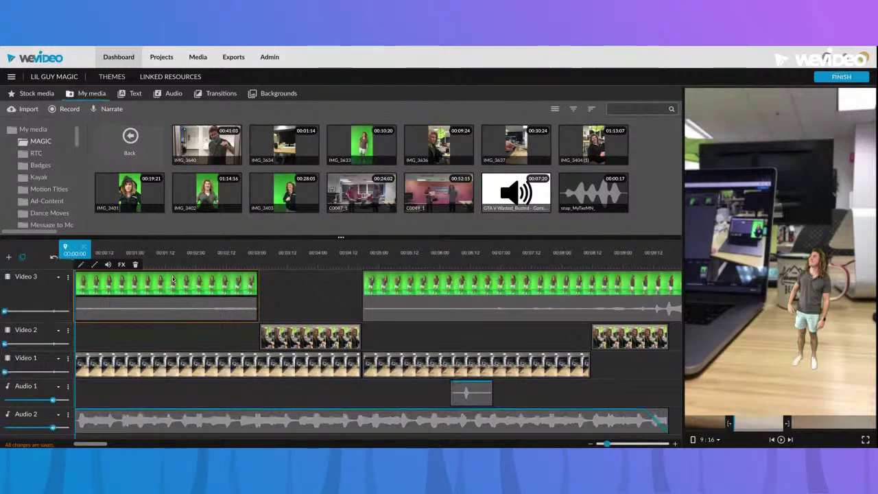
# Copy the first IMG_3633 piece onto Video 2 at the start and open its Transform settings
pyautogui.moveTo(172, 283); pyautogui.dragTo(172, 323)
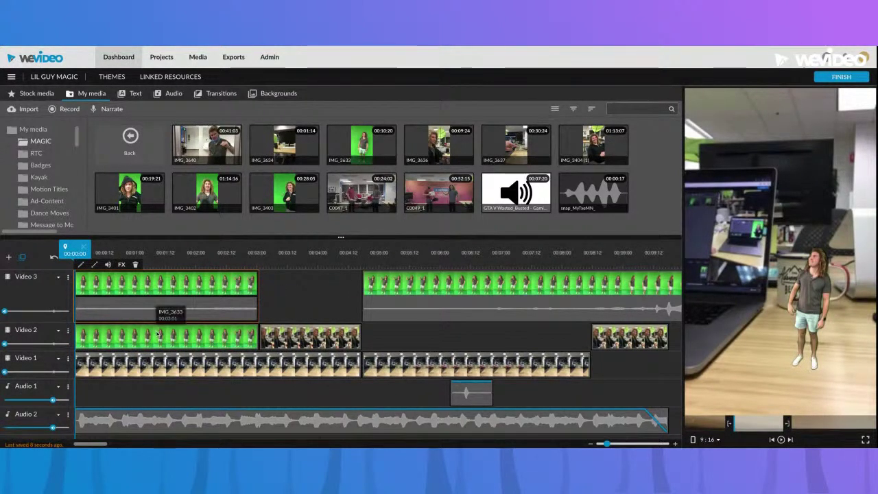
pyautogui.click(133, 338)
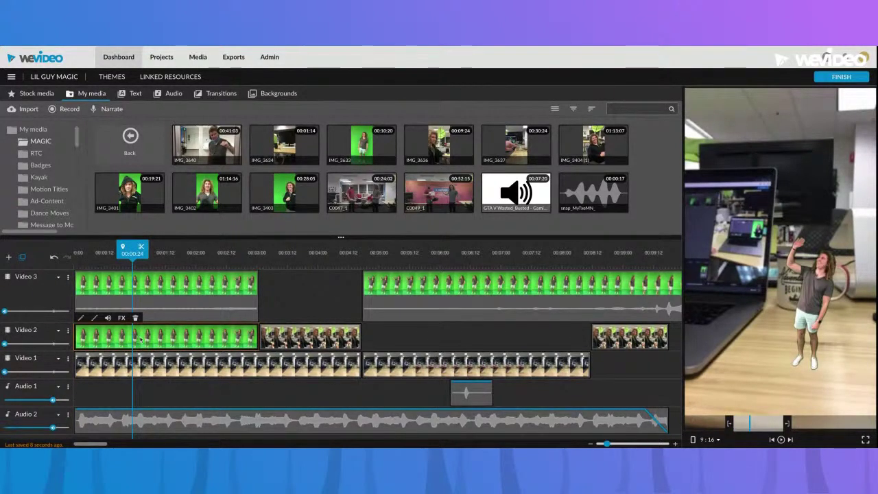
pyautogui.doubleClick(141, 339)
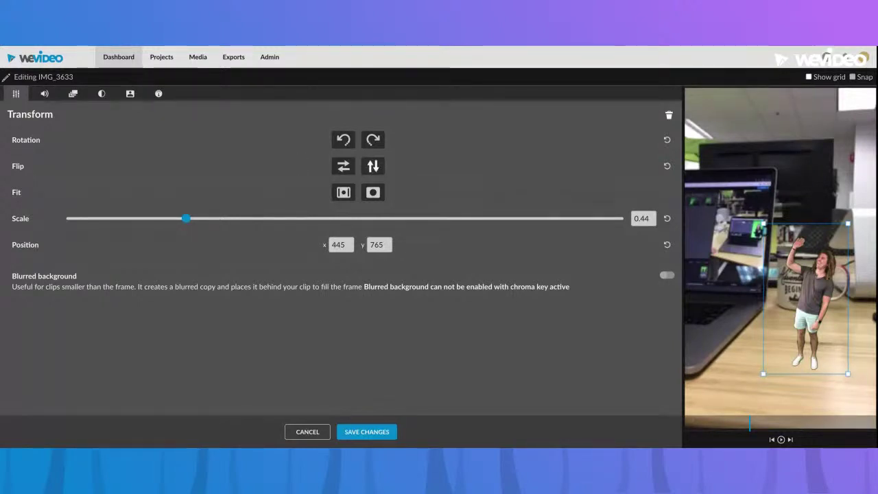
# Flip the Video 2 copy vertically, lower it to y 1514 beneath the person's feet, and save
pyautogui.click(373, 165)
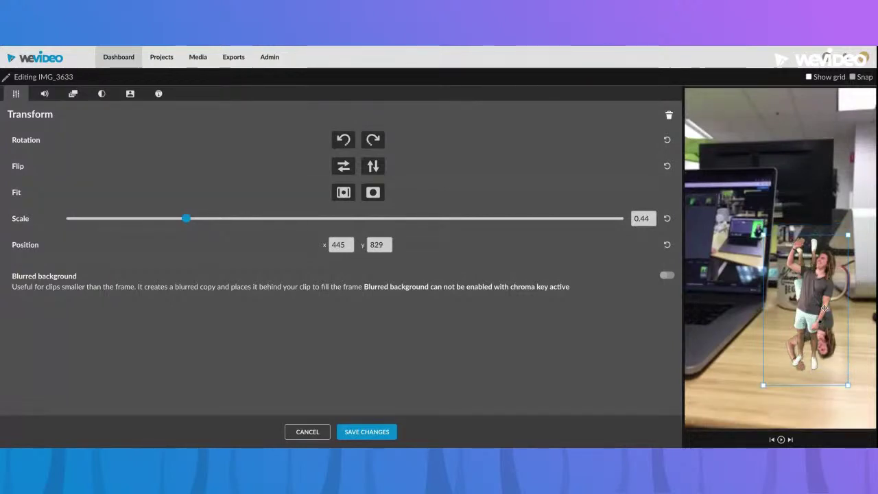
pyautogui.moveTo(823, 311)
pyautogui.mouseDown()
pyautogui.moveTo(822, 435)
pyautogui.moveTo(824, 309)
pyautogui.moveTo(826, 317)
pyautogui.mouseUp()
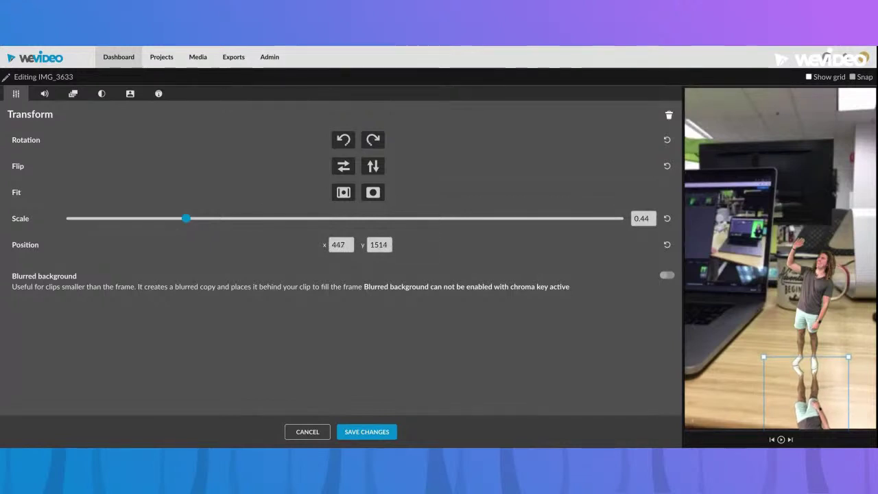
pyautogui.click(364, 432)
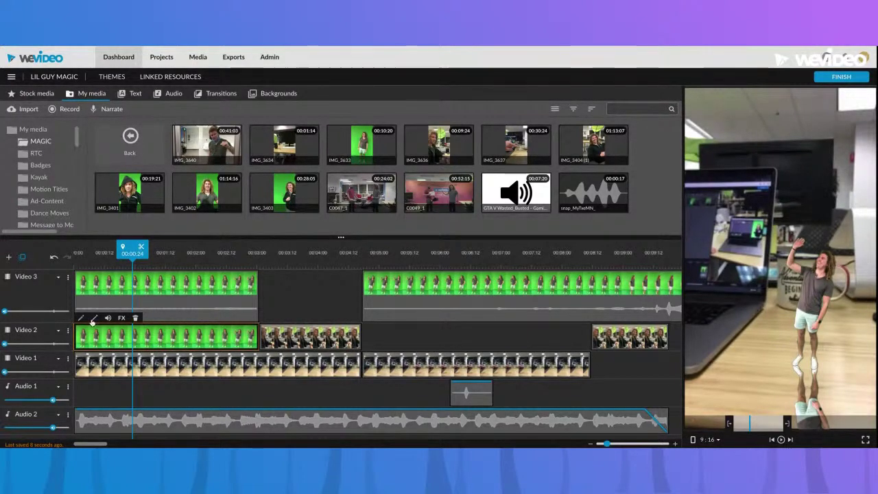
# Apply the Blur effect to the Video 2 shadow copy only
pyautogui.click(122, 318)
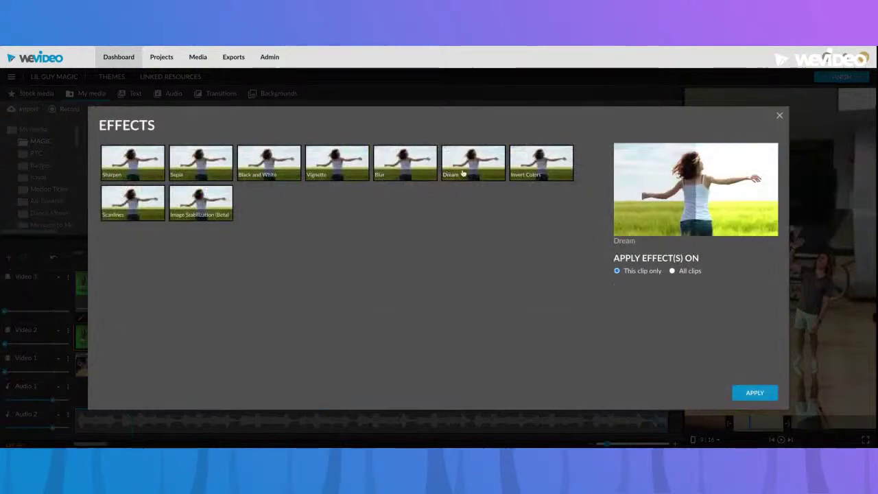
pyautogui.click(405, 172)
pyautogui.click(755, 392)
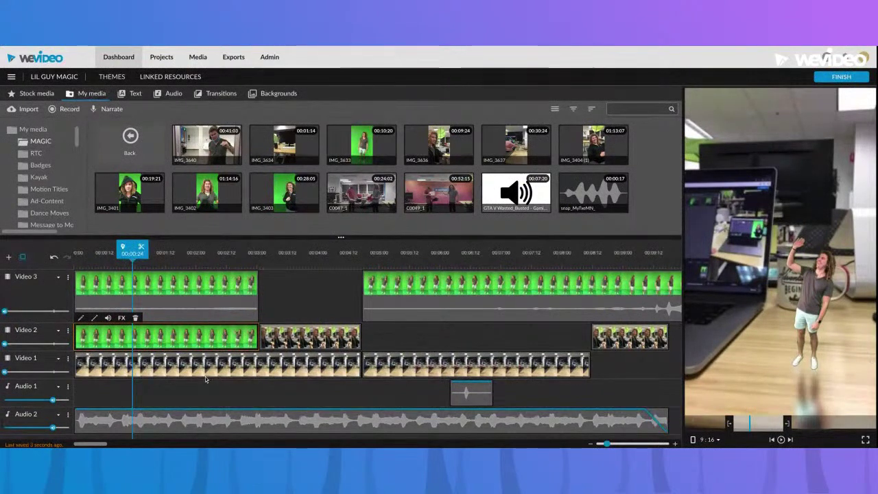
# Lower the shadow copy's opacity envelope to about 30% and preview from the clip's start
pyautogui.click(94, 317)
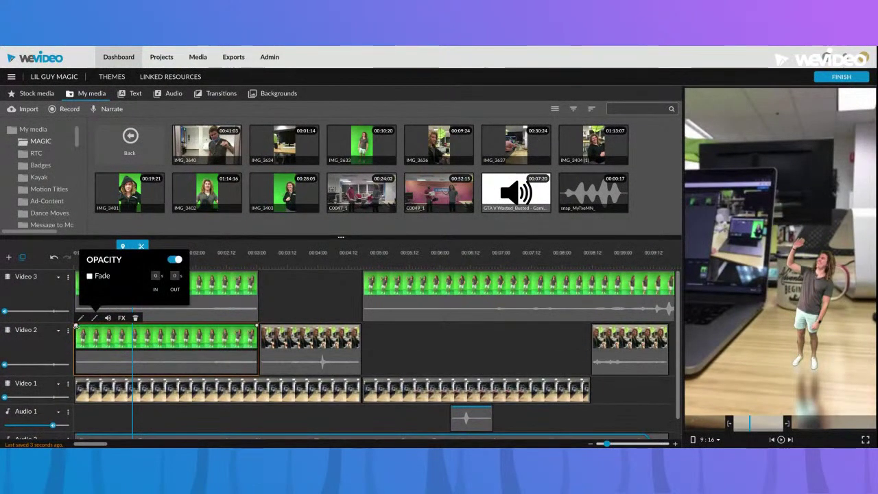
pyautogui.moveTo(75, 326); pyautogui.dragTo(76, 340)
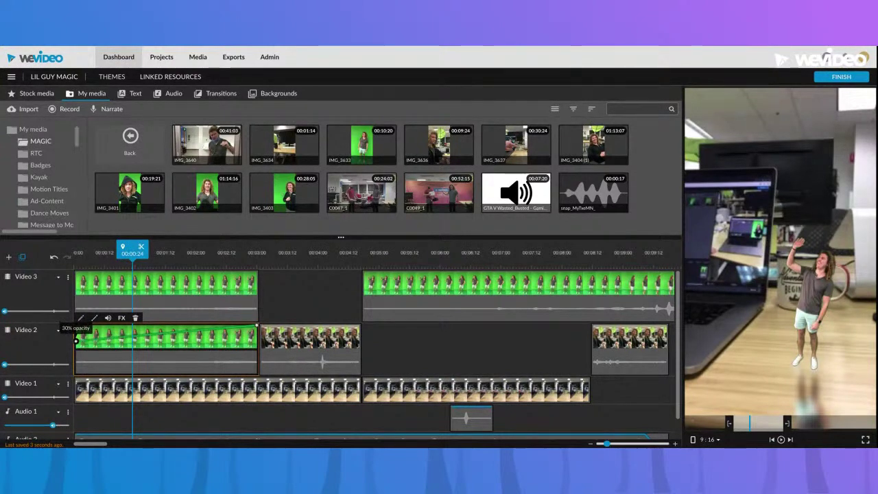
pyautogui.moveTo(257, 326); pyautogui.dragTo(256, 333)
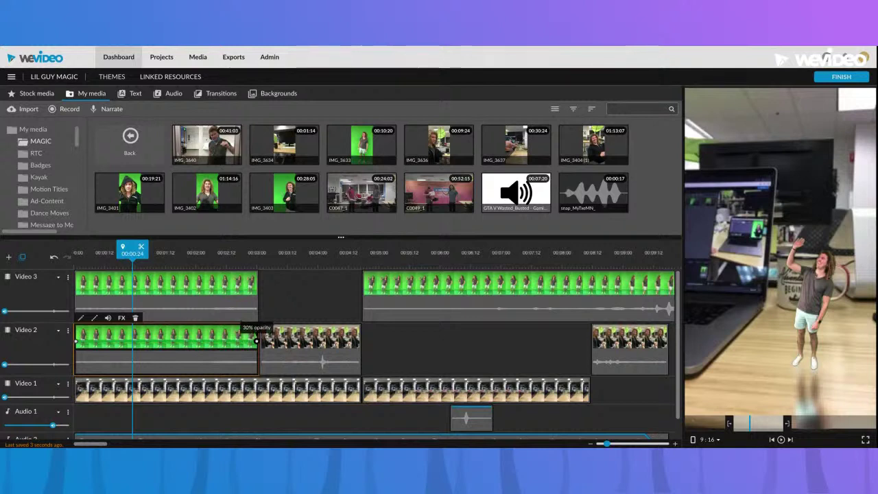
pyautogui.moveTo(134, 252); pyautogui.dragTo(105, 254)
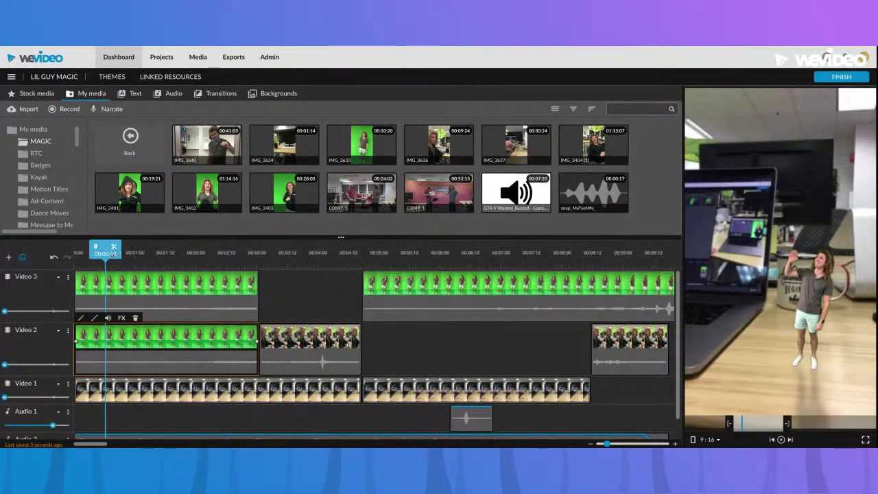
pyautogui.moveTo(111, 254); pyautogui.dragTo(76, 256)
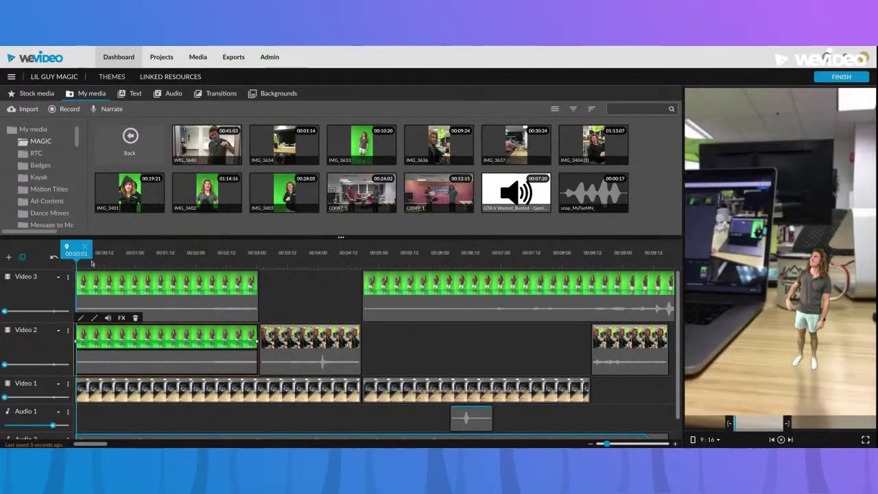
pyautogui.press('space')
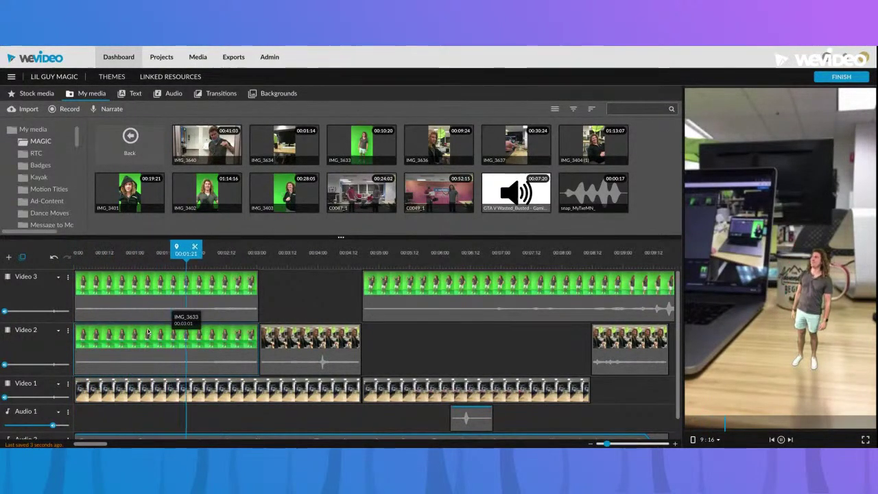
pyautogui.click(148, 332)
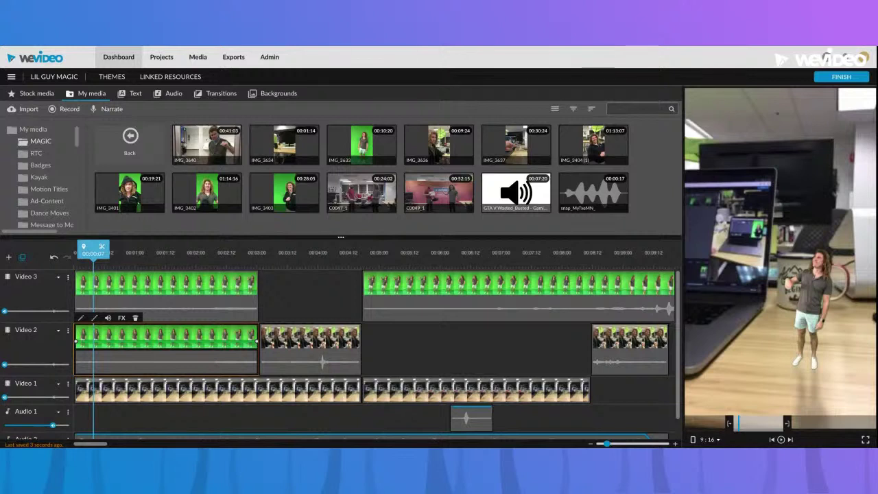
pyautogui.press('space')
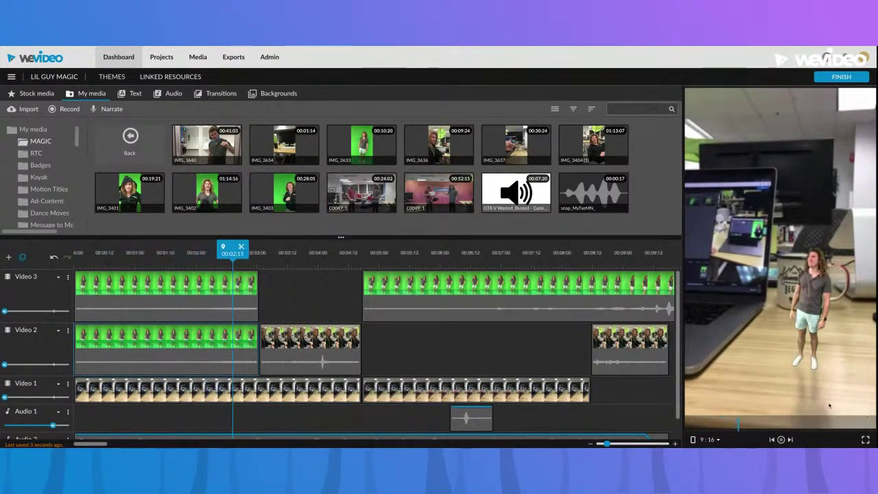
pyautogui.press('space')
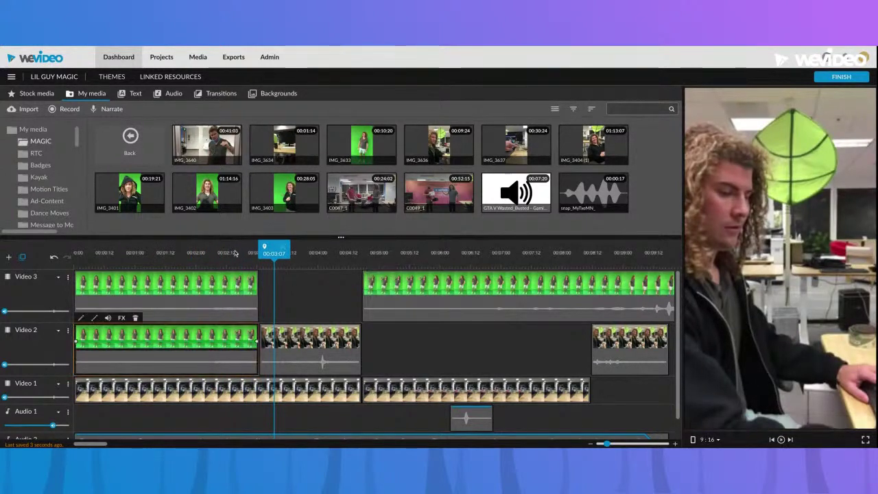
pyautogui.press('Home')
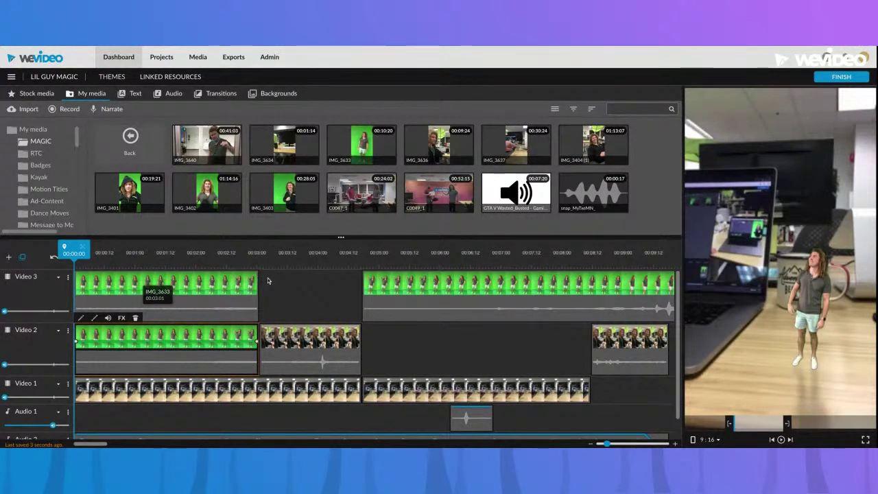
pyautogui.press('space')
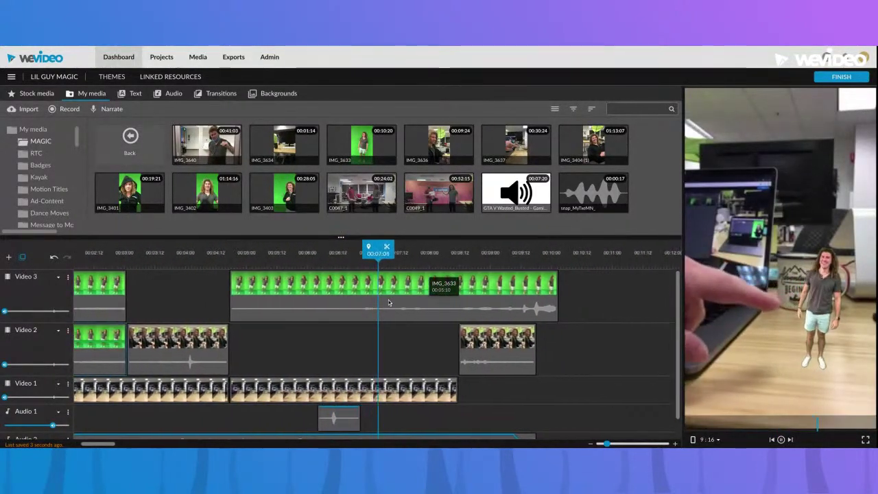
pyautogui.press('space')
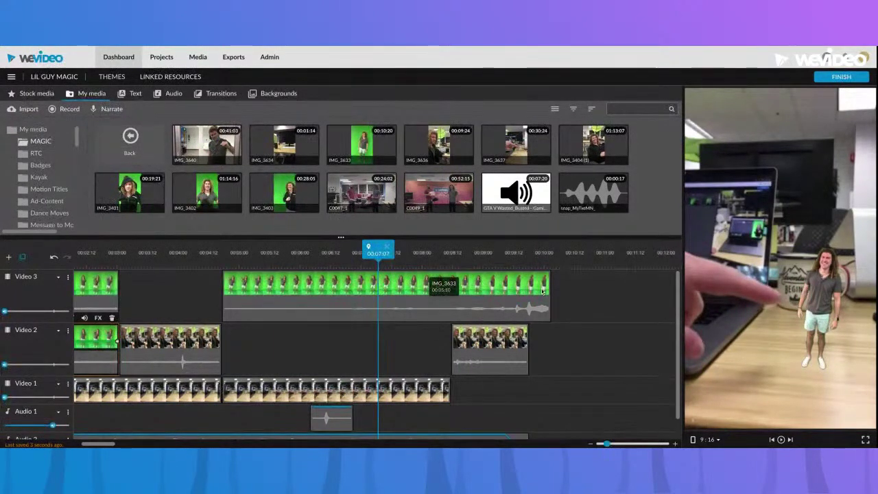
pyautogui.click(528, 290)
# Trim the end of the second green-screen piece and check the cut around 00:06:09
pyautogui.moveTo(549, 285); pyautogui.dragTo(450, 285)
pyautogui.click(322, 252)
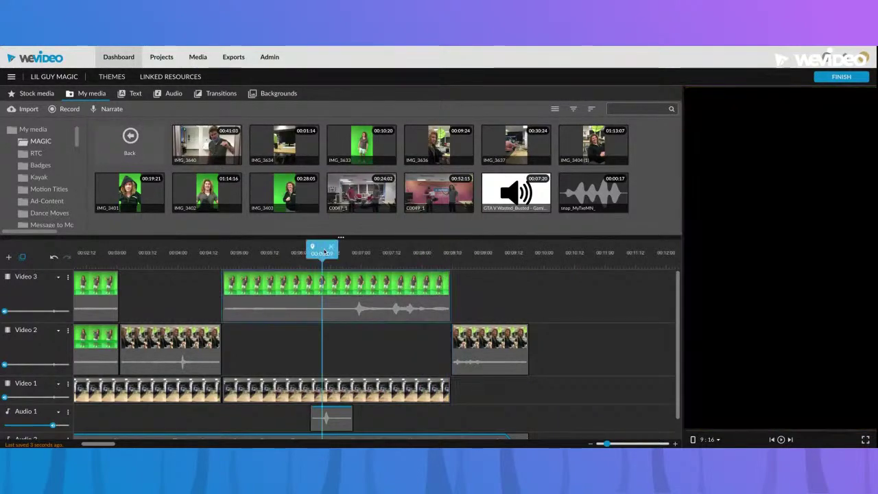
pyautogui.moveTo(322, 252); pyautogui.dragTo(287, 254)
# Move the Video 3 person to x 486, y 775 at scale 0.44, preview the placement, and save
pyautogui.click(295, 282)
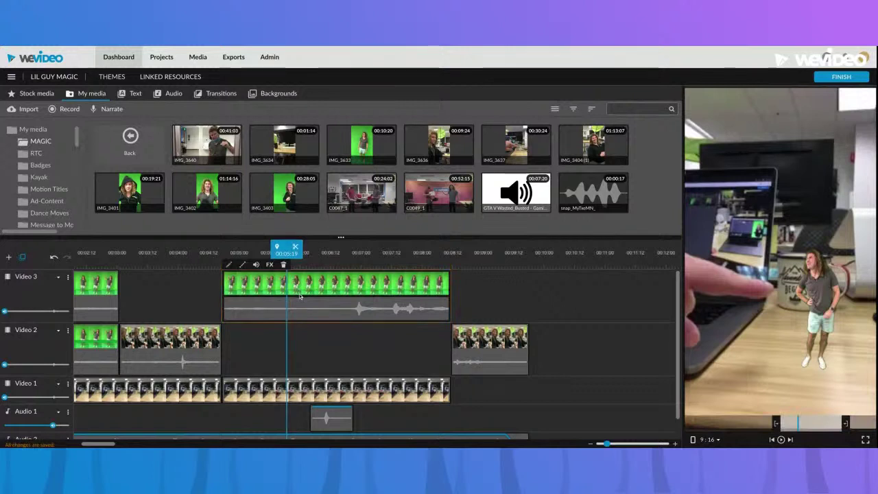
pyautogui.doubleClick(299, 296)
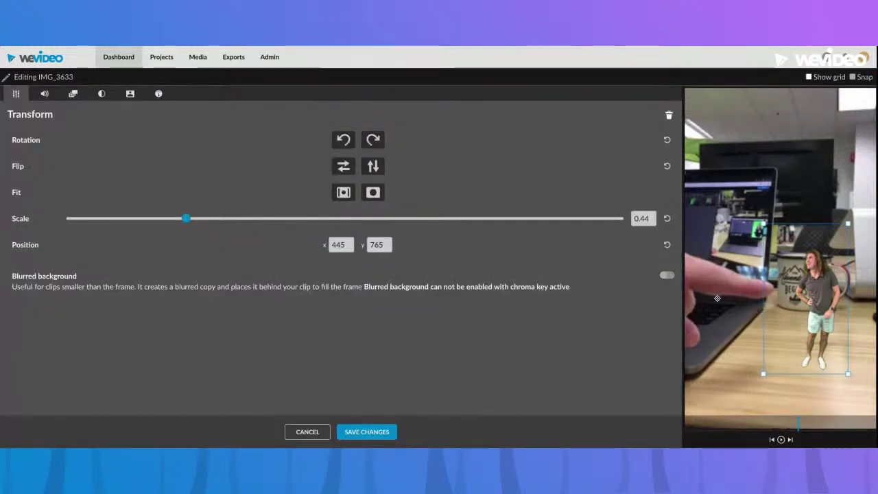
pyautogui.moveTo(799, 293); pyautogui.dragTo(806, 295)
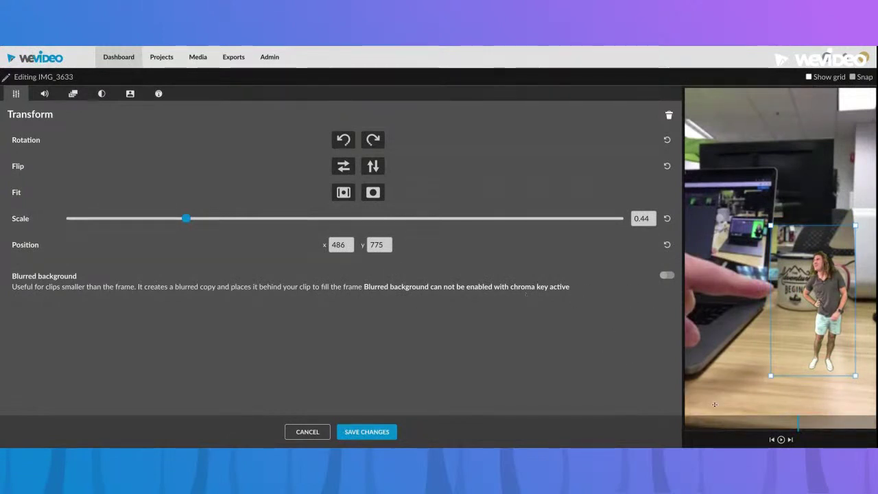
pyautogui.click(767, 425)
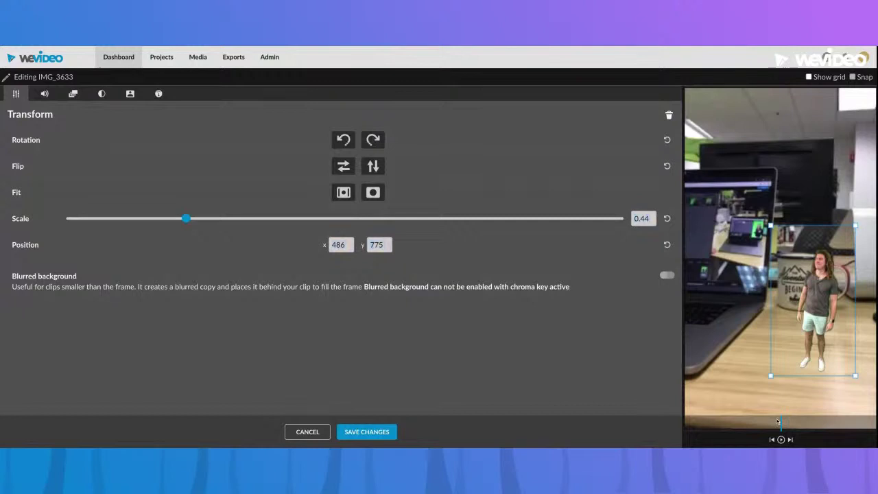
pyautogui.click(773, 422)
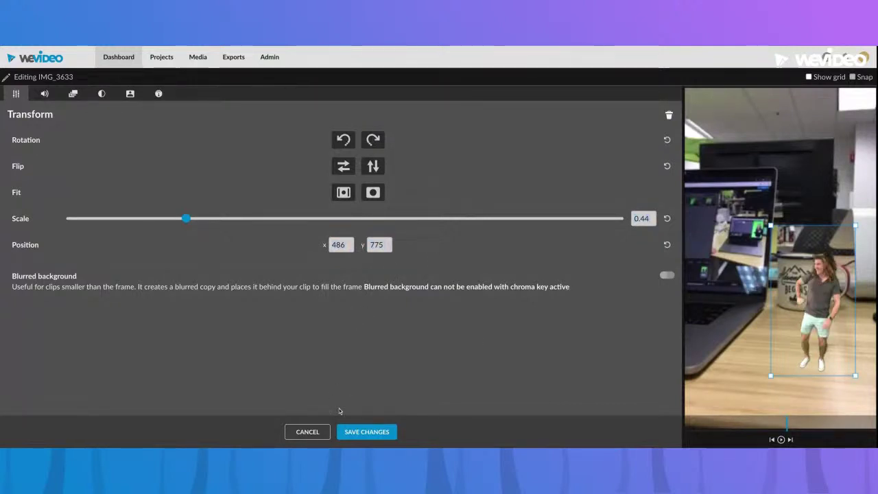
pyautogui.click(781, 439)
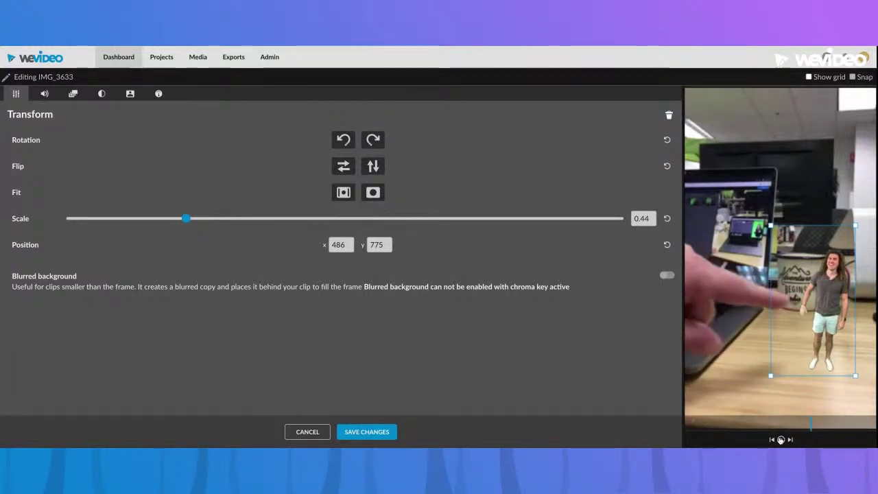
pyautogui.click(367, 432)
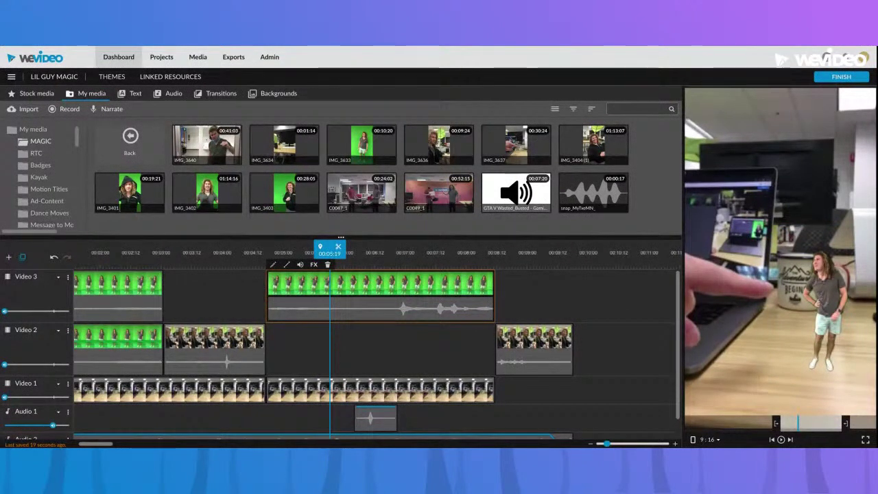
# Shift the person clip later and step through frames around 00:06:00 to find the cut point
pyautogui.press('space')
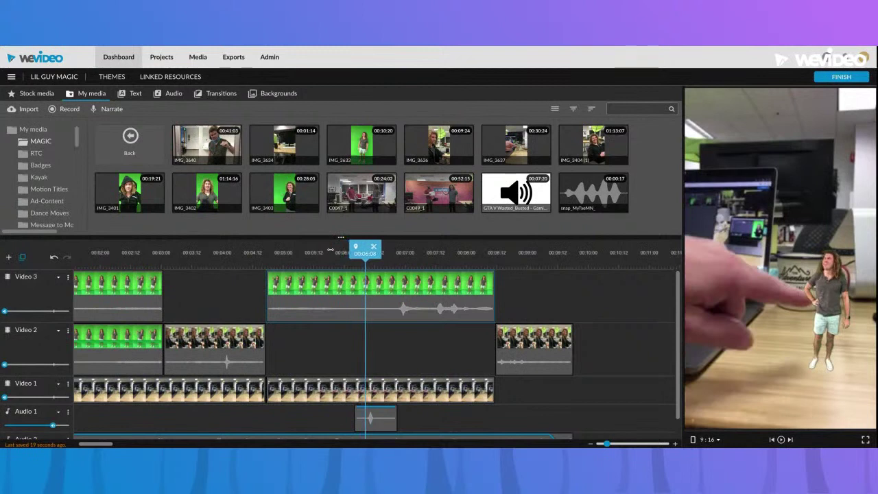
pyautogui.moveTo(290, 283); pyautogui.dragTo(341, 284)
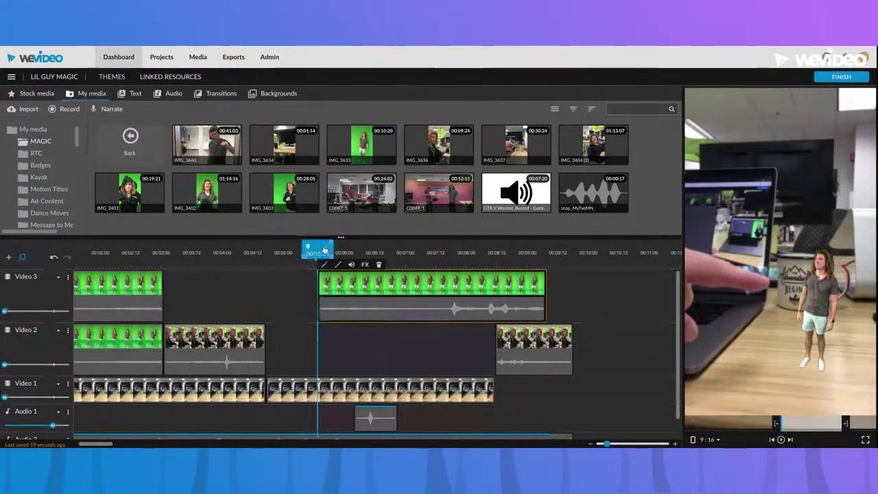
pyautogui.moveTo(324, 250)
pyautogui.mouseDown()
pyautogui.moveTo(380, 251)
pyautogui.moveTo(294, 251)
pyautogui.moveTo(363, 251)
pyautogui.moveTo(354, 251)
pyautogui.mouseUp()
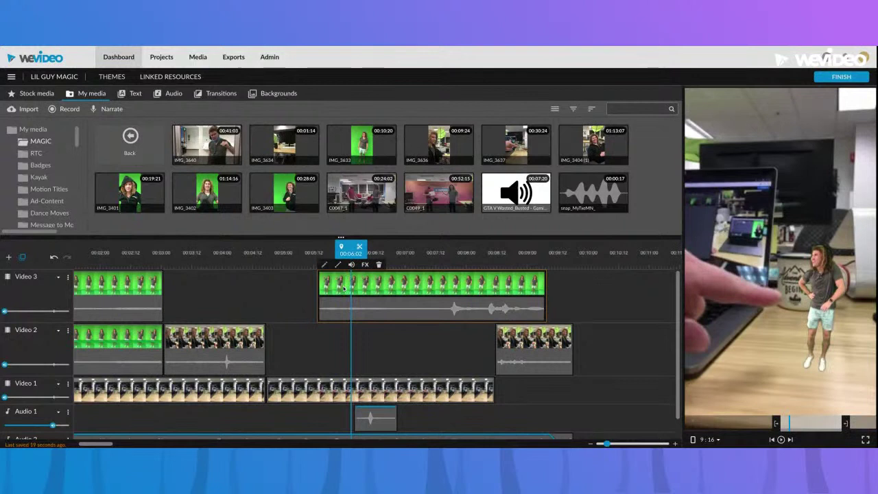
pyautogui.moveTo(340, 290); pyautogui.dragTo(350, 290)
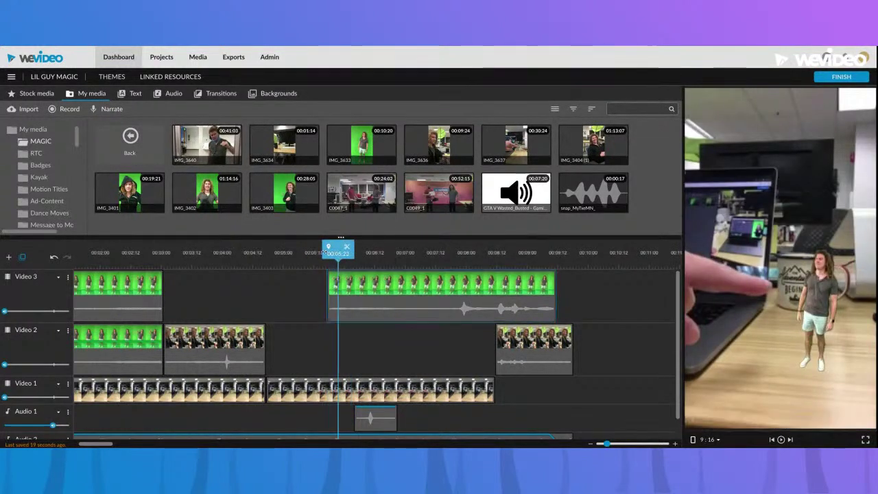
pyautogui.press('Right')
pyautogui.press('Right')
pyautogui.press('Right')
pyautogui.press('Right')
pyautogui.press('Right')
pyautogui.press('Right')
pyautogui.press('Right')
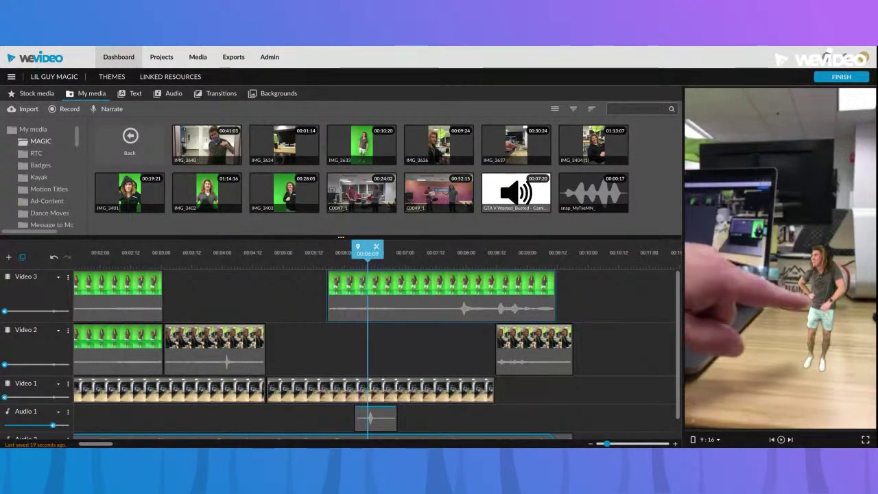
pyautogui.press('Right')
pyautogui.press('Right')
pyautogui.press('Right')
pyautogui.press('Right')
pyautogui.press('Right')
pyautogui.press('Right')
pyautogui.press('Right')
pyautogui.press('Right')
pyautogui.press('Right')
pyautogui.press('Right')
pyautogui.press('Right')
pyautogui.press('Right')
pyautogui.press('Right')
pyautogui.press('Right')
pyautogui.press('Right')
pyautogui.press('Right')
pyautogui.press('Right')
pyautogui.press('Right')
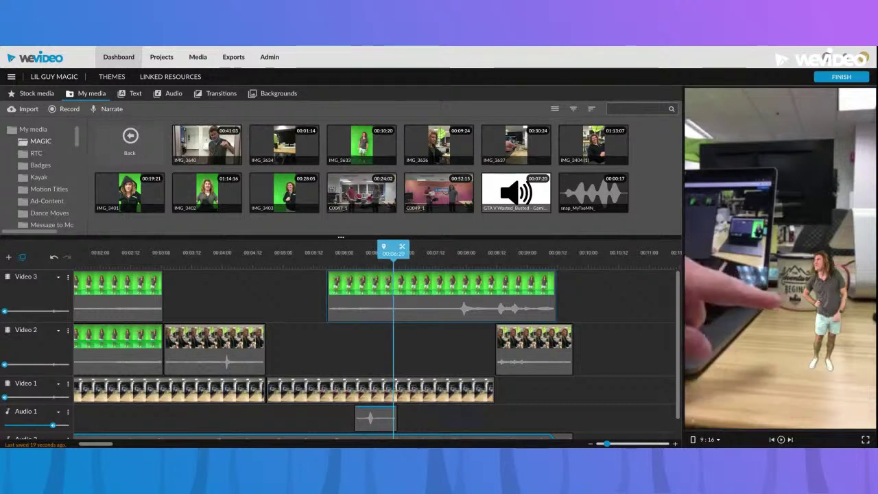
pyautogui.press('Left')
pyautogui.press('Left')
pyautogui.press('Left')
pyautogui.press('Left')
pyautogui.press('Left')
pyautogui.press('Left')
pyautogui.press('Left')
pyautogui.press('Left')
pyautogui.press('Left')
pyautogui.press('Left')
pyautogui.press('Left')
pyautogui.press('Left')
pyautogui.press('Left')
pyautogui.press('Left')
pyautogui.press('Left')
pyautogui.press('Left')
pyautogui.press('Left')
pyautogui.press('Left')
pyautogui.press('Left')
pyautogui.press('Left')
pyautogui.press('space')
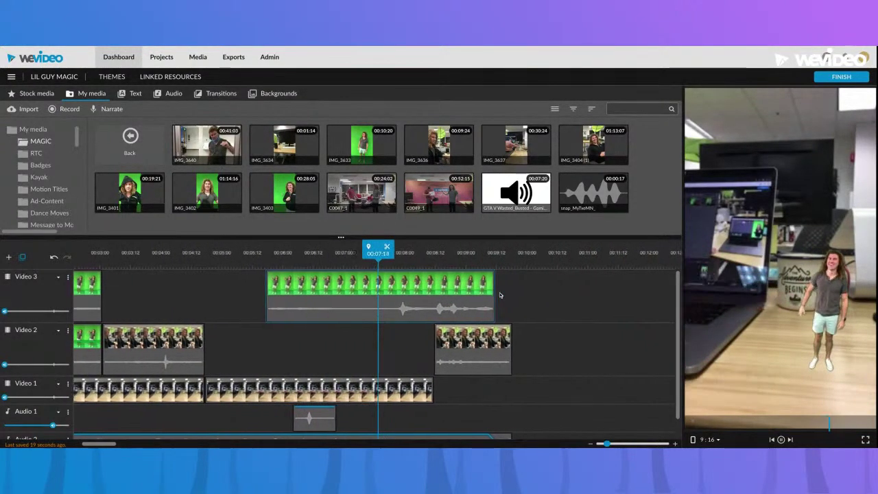
# Split and delete the clip's end at the playhead, extend its start to 00:04:18, and review
pyautogui.click(446, 287)
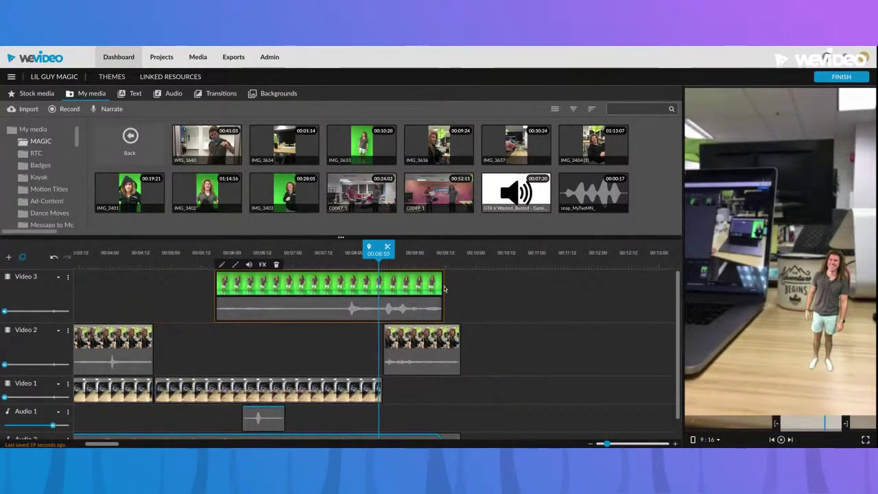
pyautogui.press('s')
pyautogui.press('Delete')
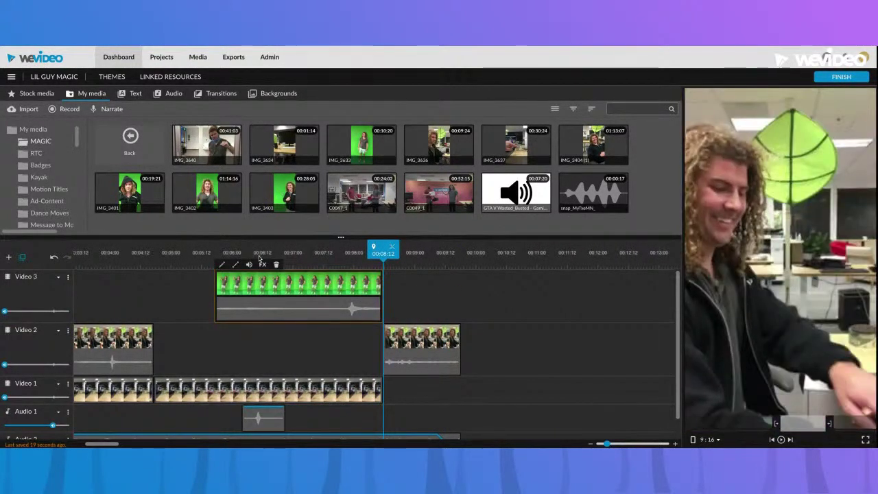
pyautogui.moveTo(217, 295); pyautogui.dragTo(155, 295)
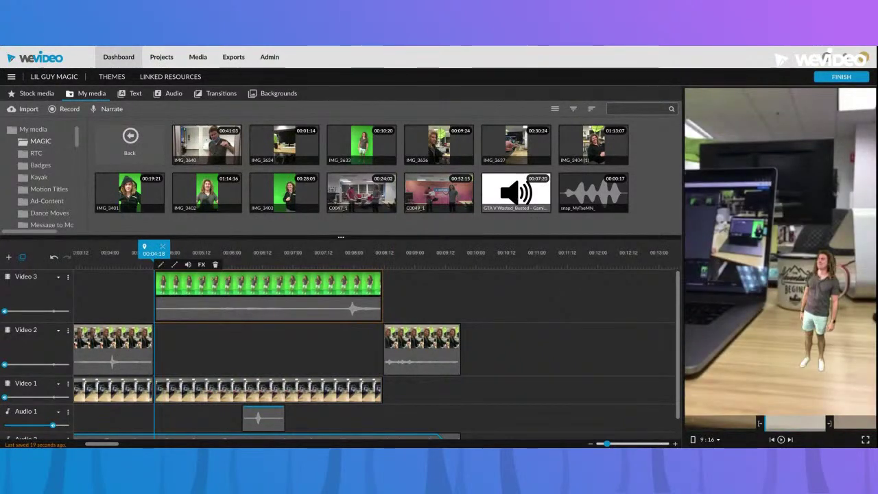
pyautogui.press('space')
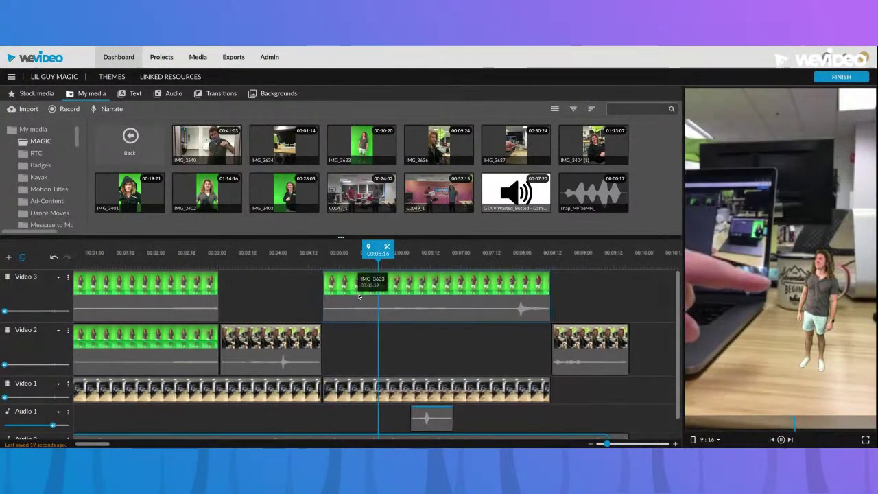
# Copy the person clip onto Video 2, flip it vertically and move it to y 1529 under the feet
pyautogui.click(331, 304)
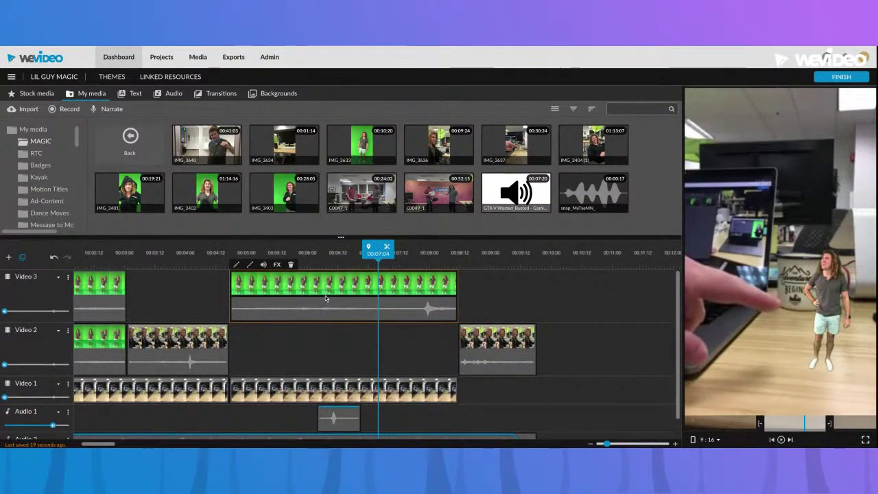
pyautogui.moveTo(325, 304)
pyautogui.mouseDown()
pyautogui.moveTo(324, 294)
pyautogui.moveTo(323, 321)
pyautogui.mouseUp()
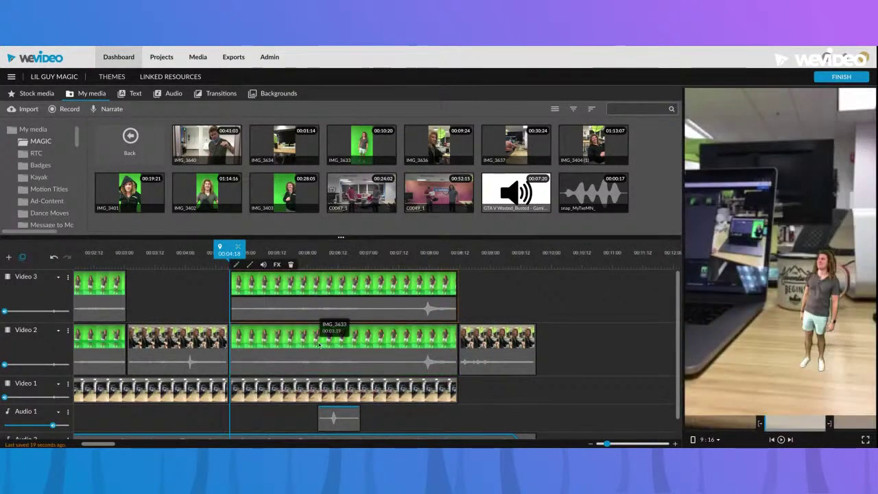
pyautogui.doubleClick(324, 322)
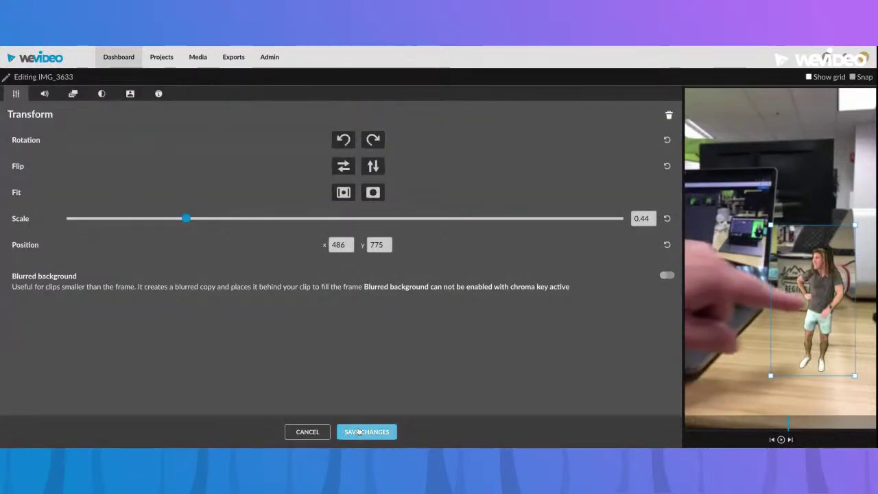
pyautogui.click(379, 164)
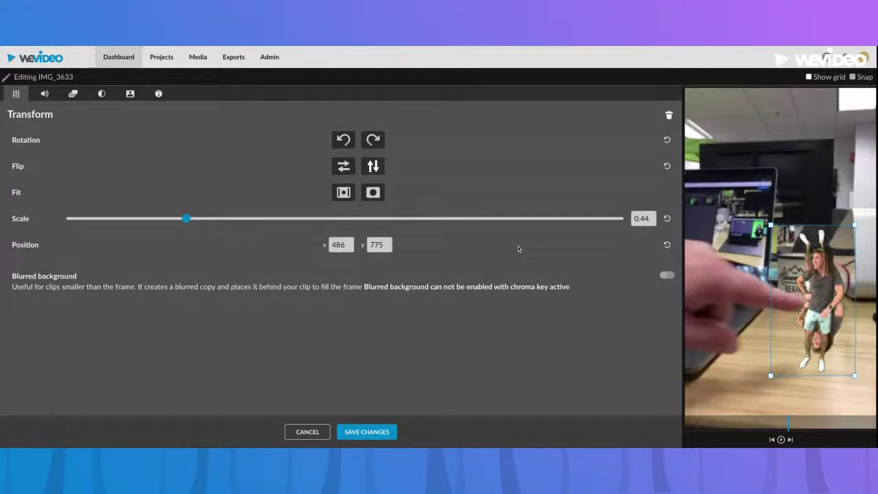
pyautogui.moveTo(826, 318); pyautogui.dragTo(830, 395)
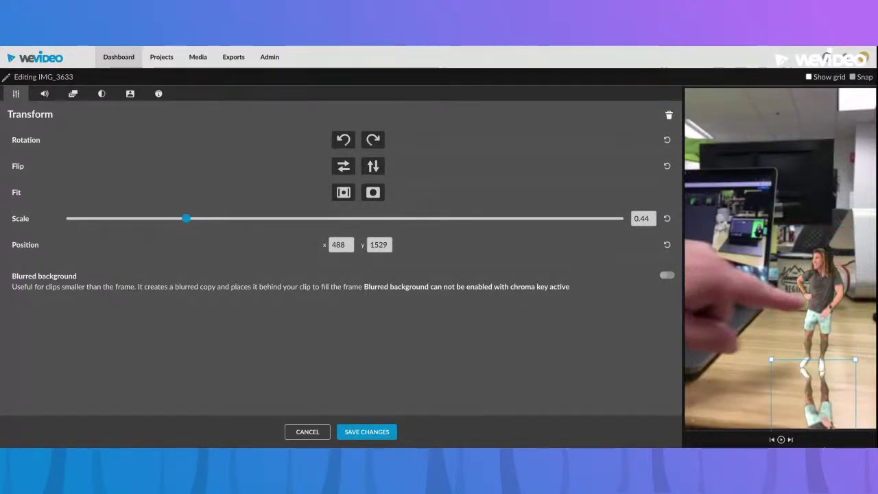
pyautogui.click(391, 432)
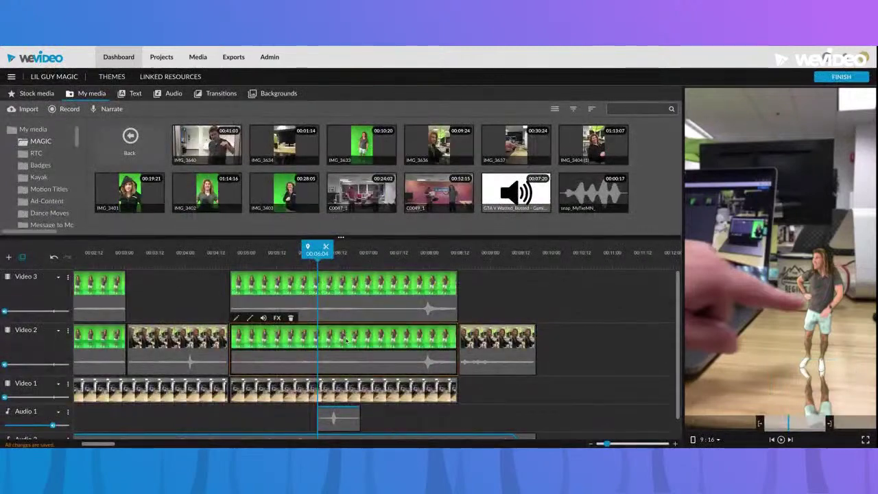
# Apply the Blur effect to the flipped reflection clip
pyautogui.click(281, 321)
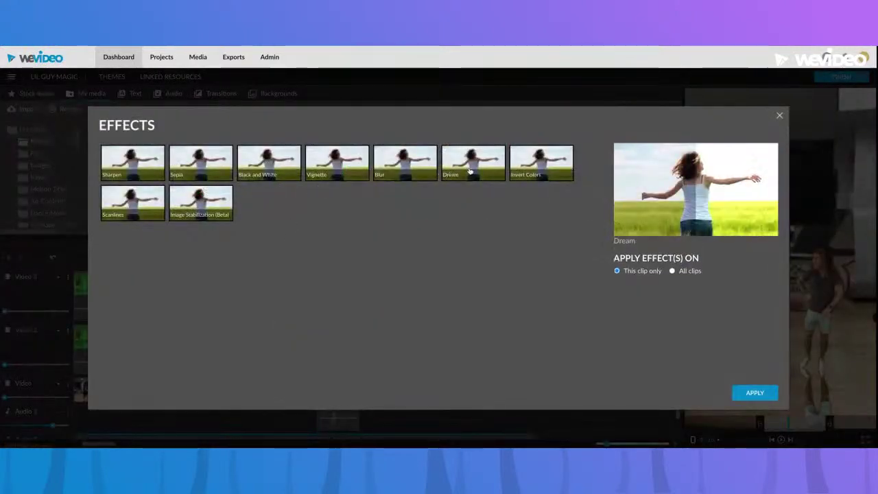
pyautogui.click(404, 163)
pyautogui.click(754, 393)
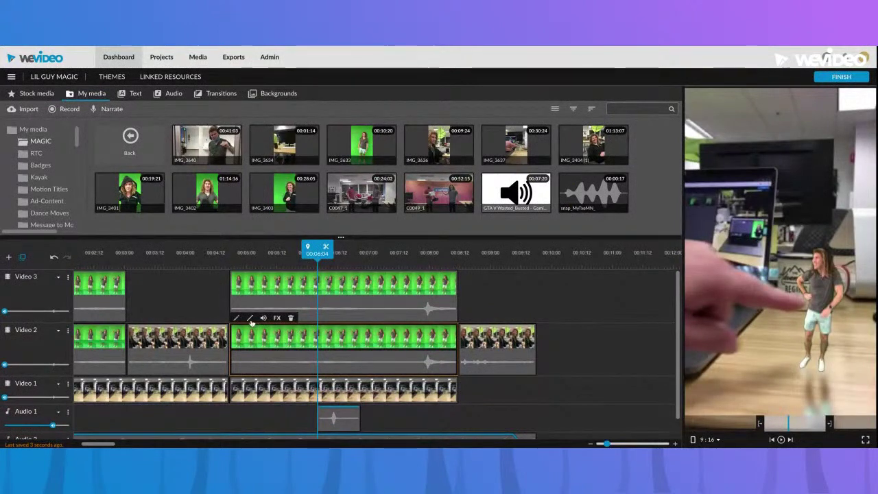
# Fade the reflection's opacity to 40% at the start and 34% at the end, then play it back
pyautogui.click(236, 317)
pyautogui.moveTo(239, 328)
pyautogui.mouseDown()
pyautogui.moveTo(231, 324)
pyautogui.moveTo(232, 335)
pyautogui.mouseUp()
pyautogui.moveTo(457, 325); pyautogui.dragTo(458, 328)
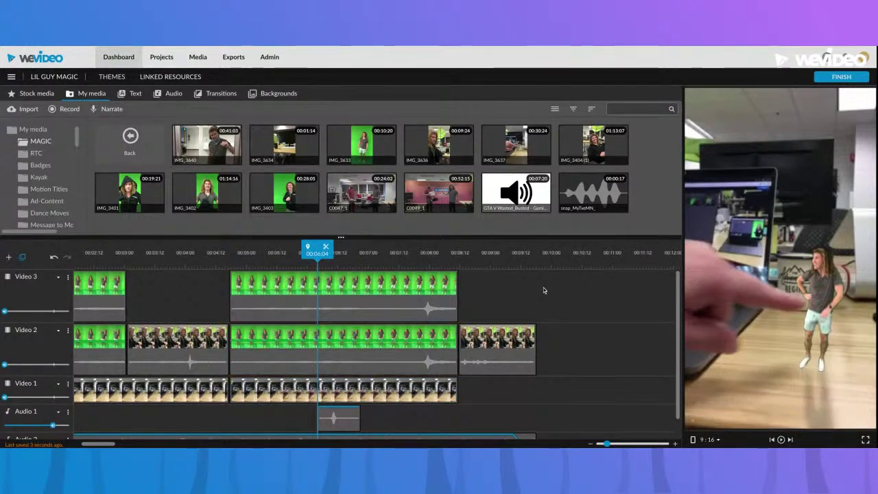
pyautogui.press('space')
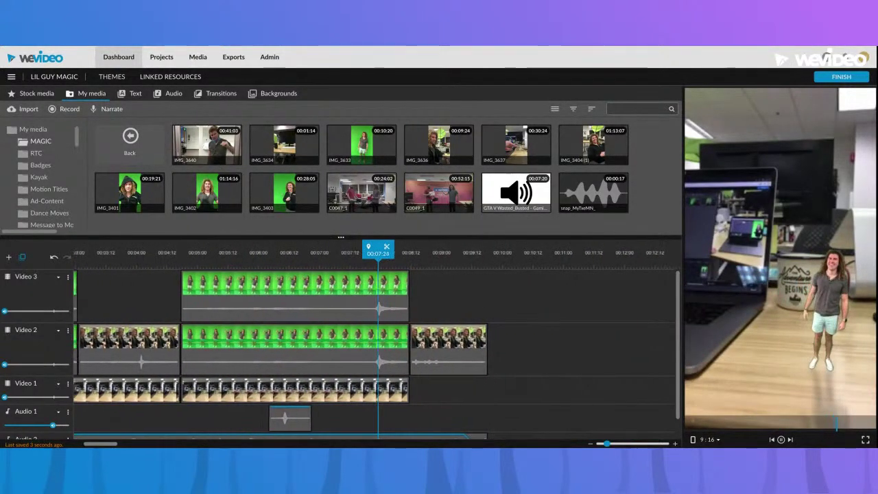
pyautogui.press('space')
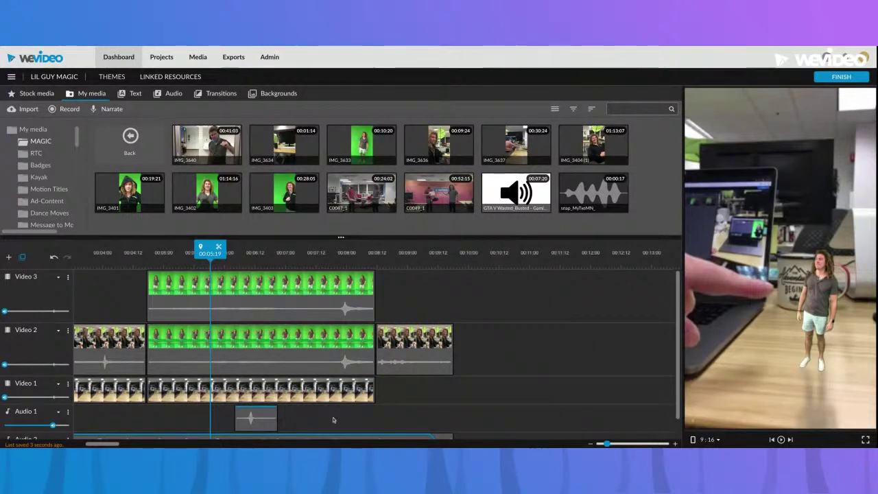
pyautogui.press('space')
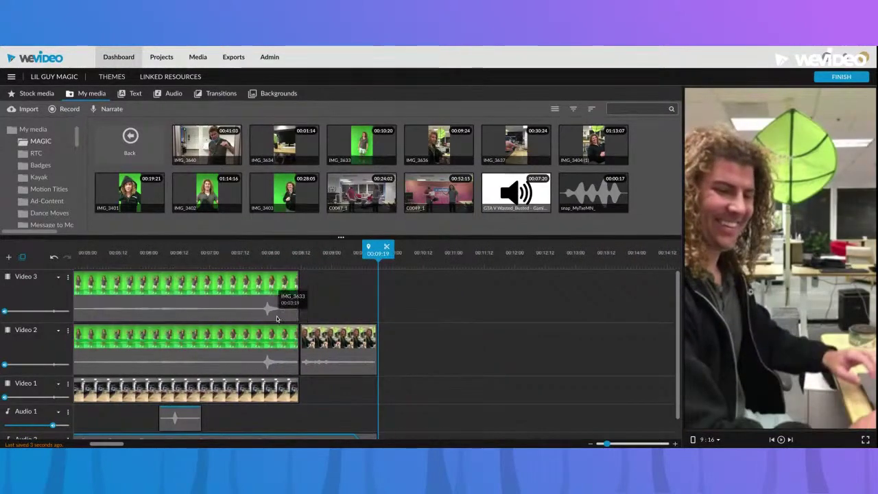
pyautogui.scroll(-1, 285, 291)
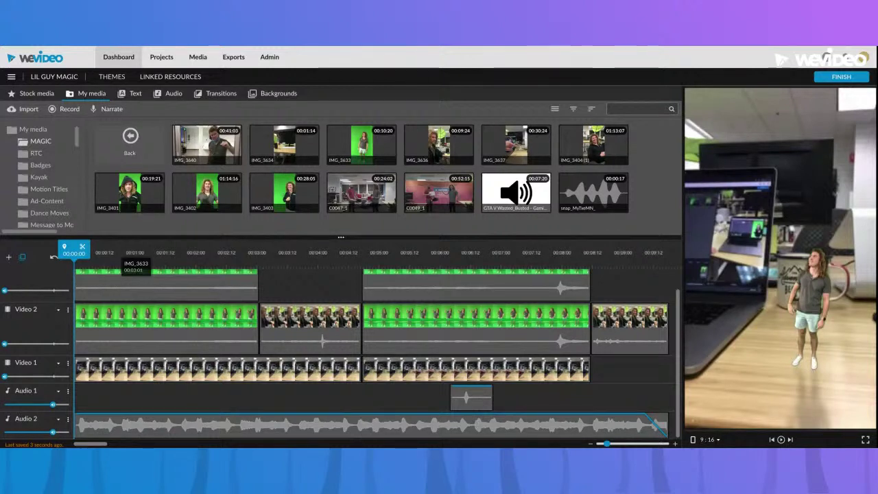
# Scrub through the Lil Guy Magic layers around 00:01:16–00:02:06, then return to the dashboard
pyautogui.moveTo(64, 249); pyautogui.dragTo(296, 256)
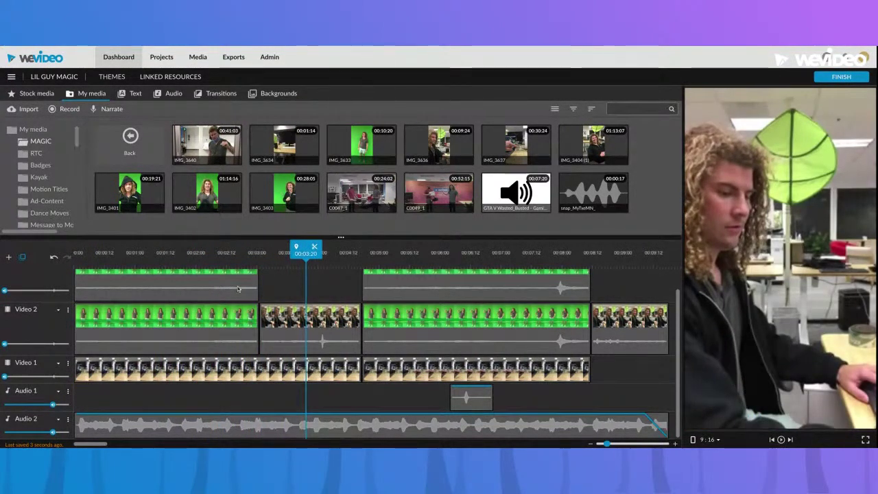
pyautogui.click(239, 376)
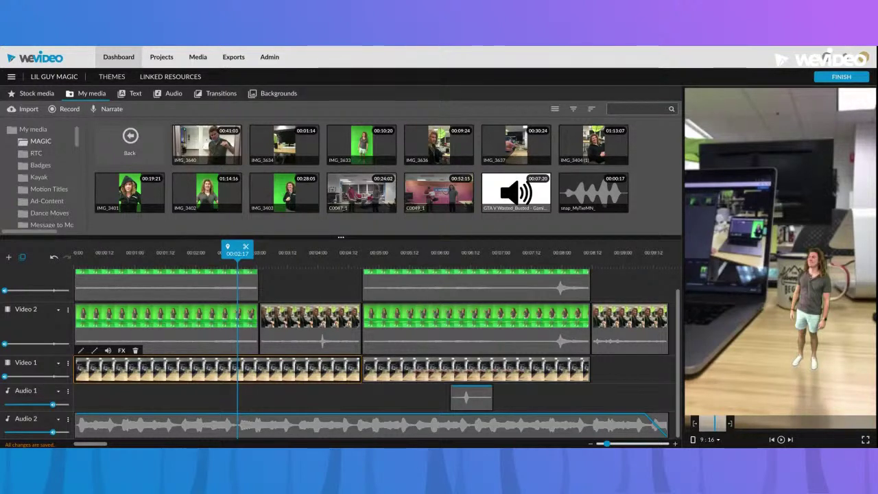
pyautogui.press('Left')
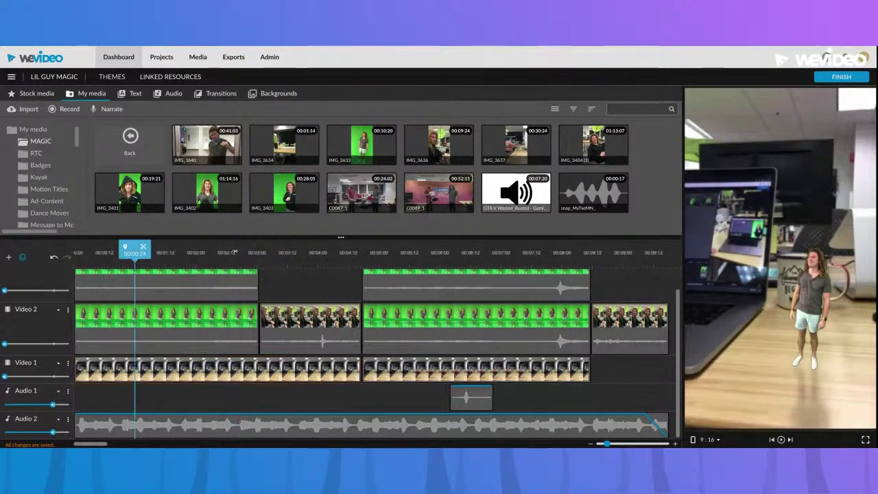
pyautogui.press('Left')
pyautogui.press('Left')
pyautogui.press('Left')
pyautogui.press('Left')
pyautogui.press('Left')
pyautogui.press('Left')
pyautogui.press('Left')
pyautogui.press('Left')
pyautogui.press('Left')
pyautogui.press('Left')
pyautogui.press('Left')
pyautogui.press('Left')
pyautogui.press('Left')
pyautogui.press('Left')
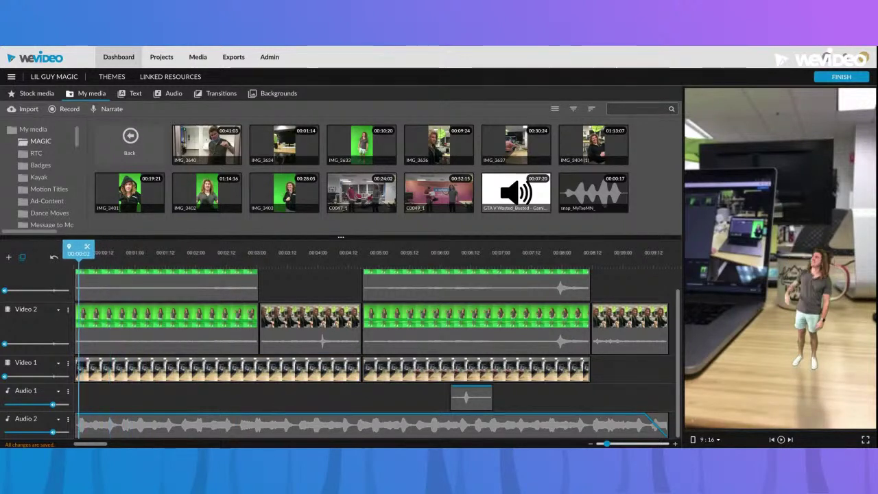
pyautogui.moveTo(188, 341)
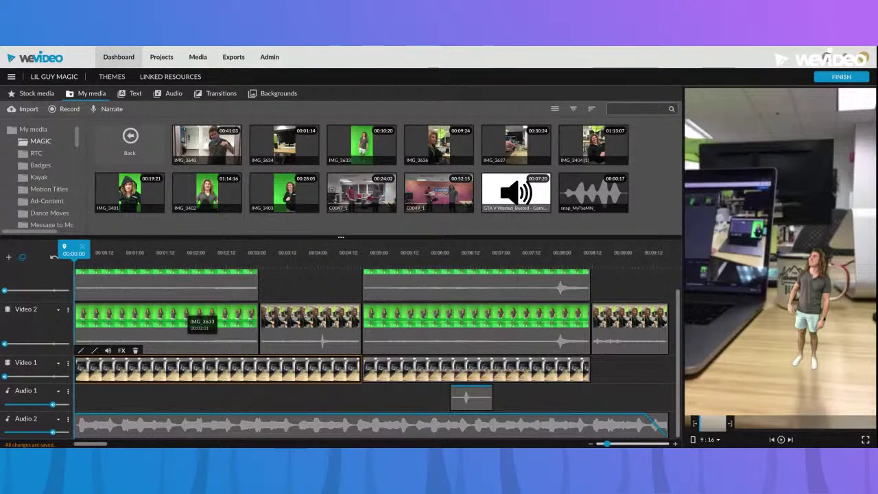
pyautogui.click(175, 256)
pyautogui.moveTo(175, 255); pyautogui.dragTo(213, 255)
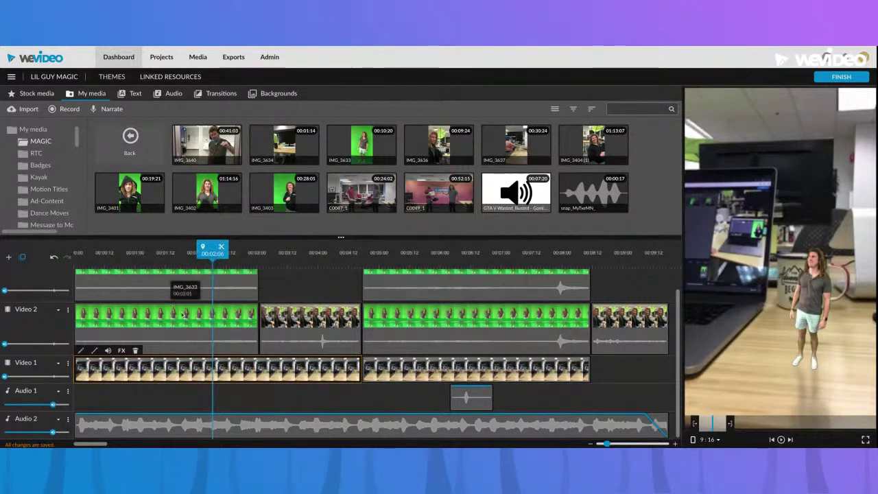
pyautogui.scroll(1, 187, 302)
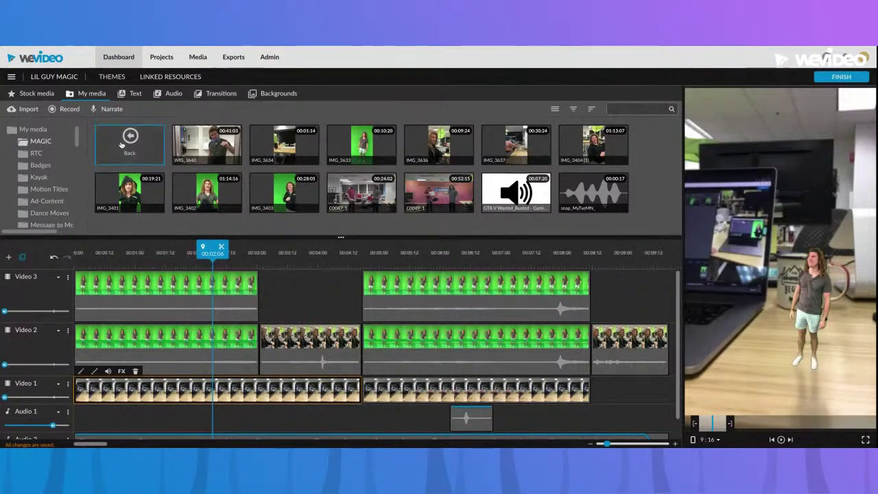
pyautogui.click(126, 63)
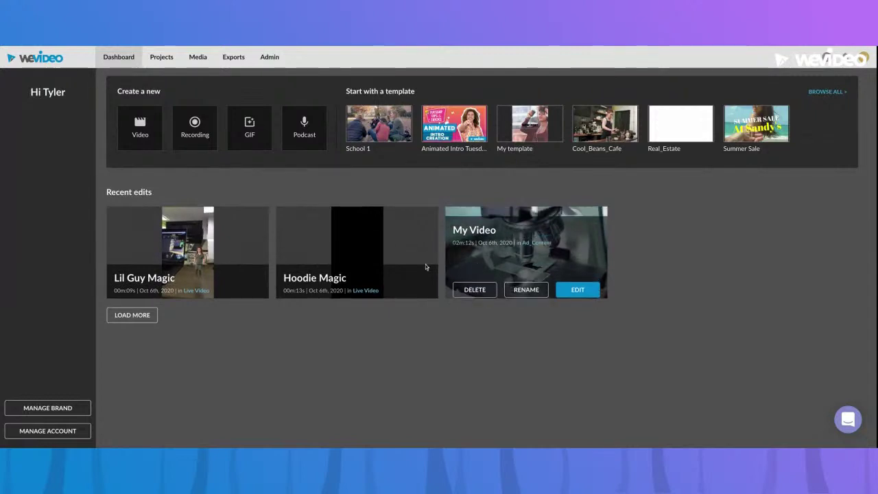
# Load more recent edits and open the White_board project for editing
pyautogui.click(152, 315)
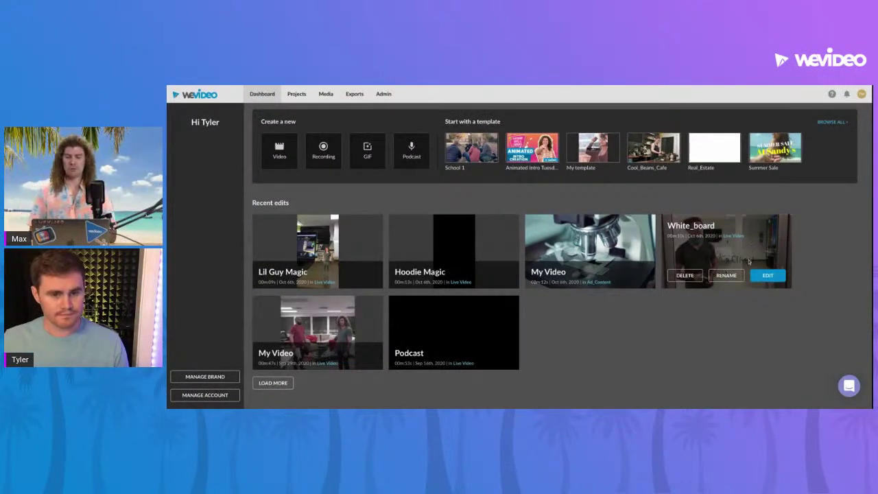
pyautogui.click(768, 275)
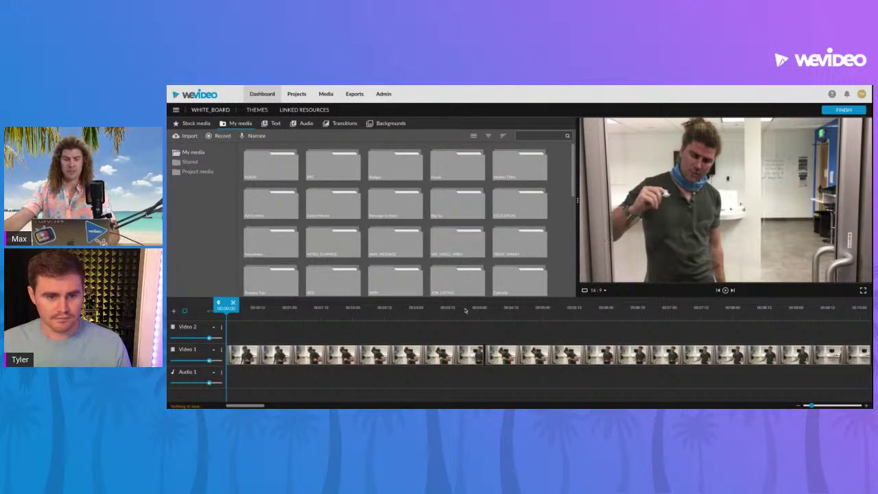
pyautogui.moveTo(226, 304)
pyautogui.mouseDown()
pyautogui.moveTo(249, 304)
pyautogui.moveTo(227, 304)
pyautogui.mouseUp()
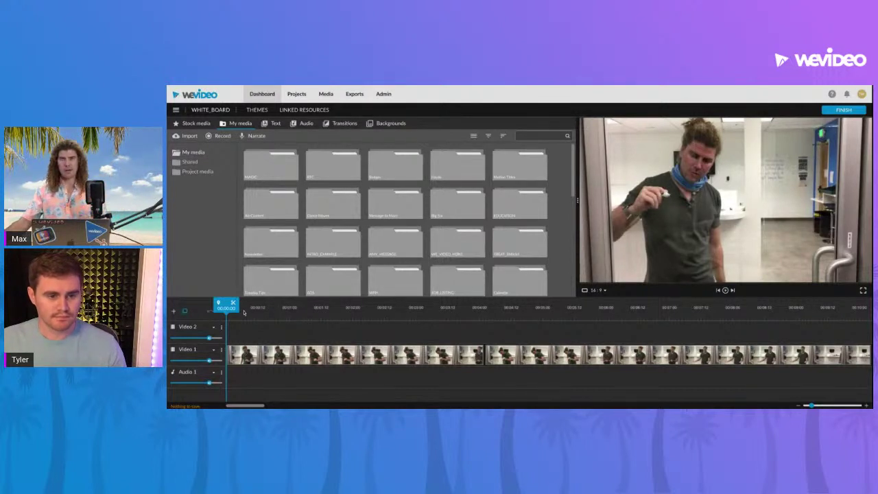
pyautogui.moveTo(227, 305)
pyautogui.mouseDown()
pyautogui.moveTo(448, 306)
pyautogui.moveTo(226, 306)
pyautogui.mouseUp()
pyautogui.press('space')
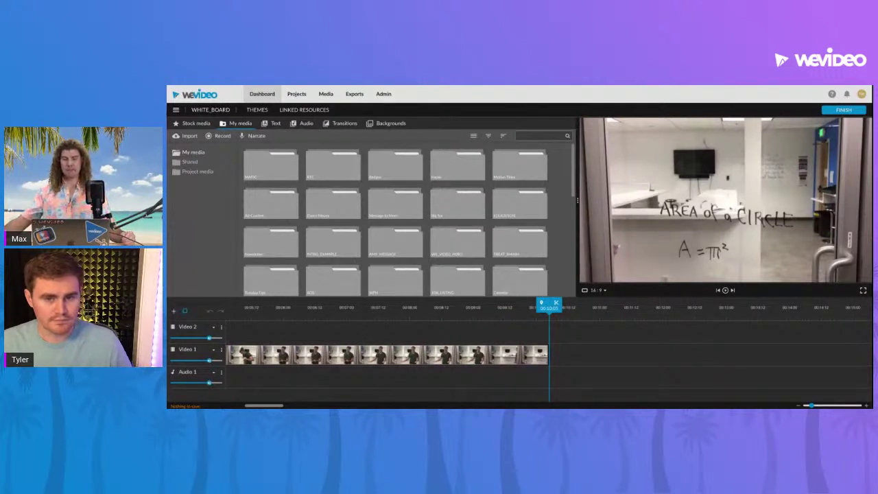
pyautogui.press('space')
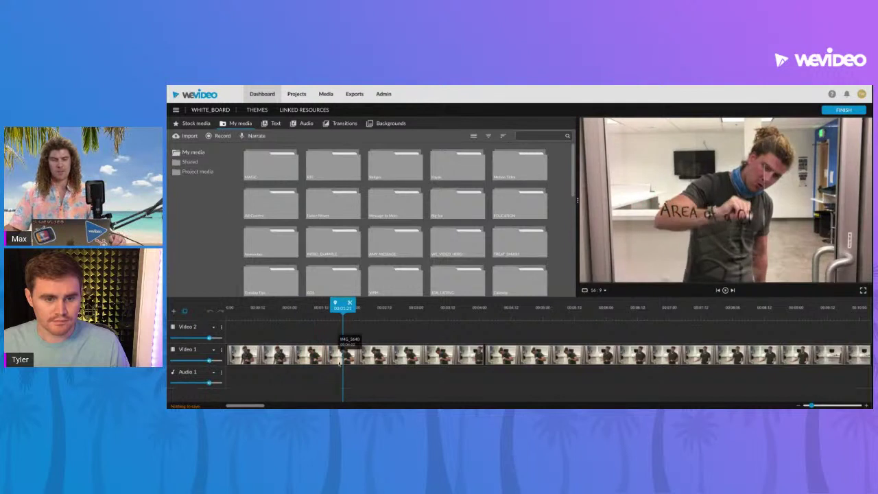
pyautogui.click(336, 364)
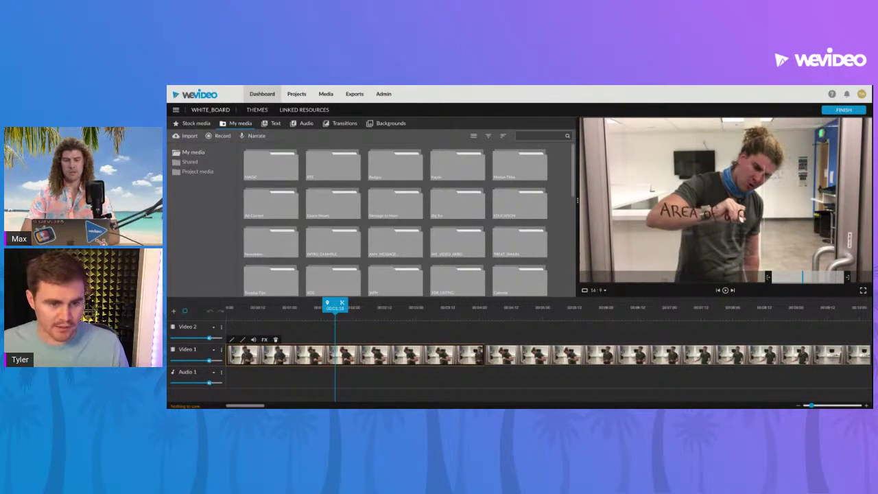
pyautogui.doubleClick(355, 354)
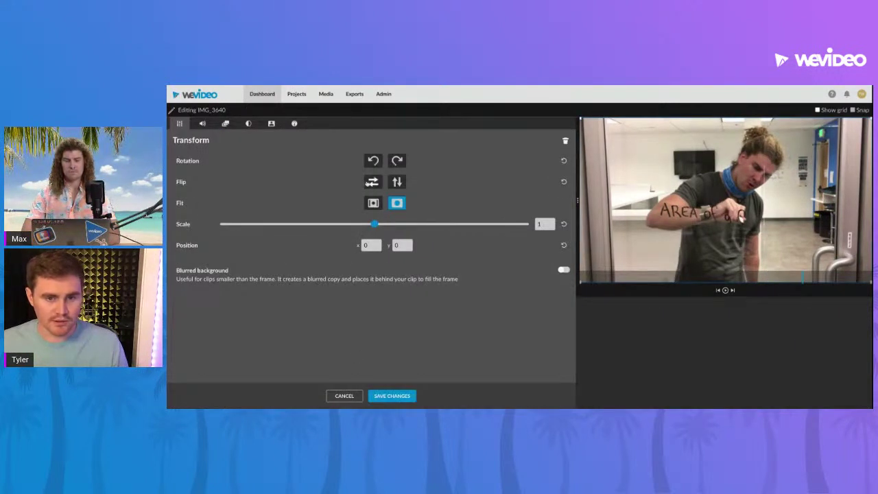
pyautogui.click(371, 183)
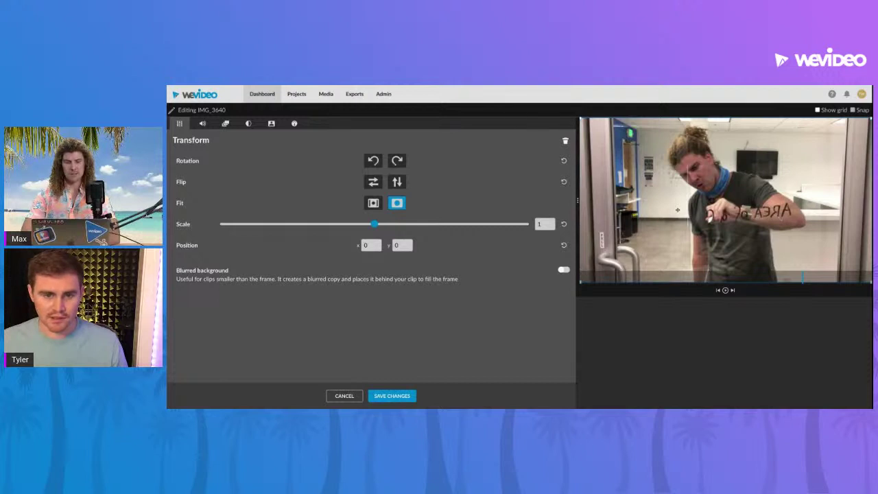
pyautogui.click(374, 182)
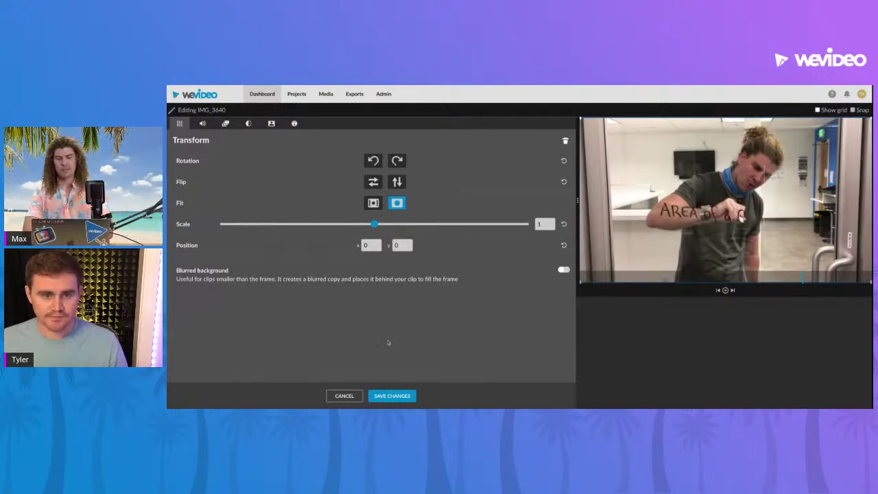
pyautogui.click(371, 182)
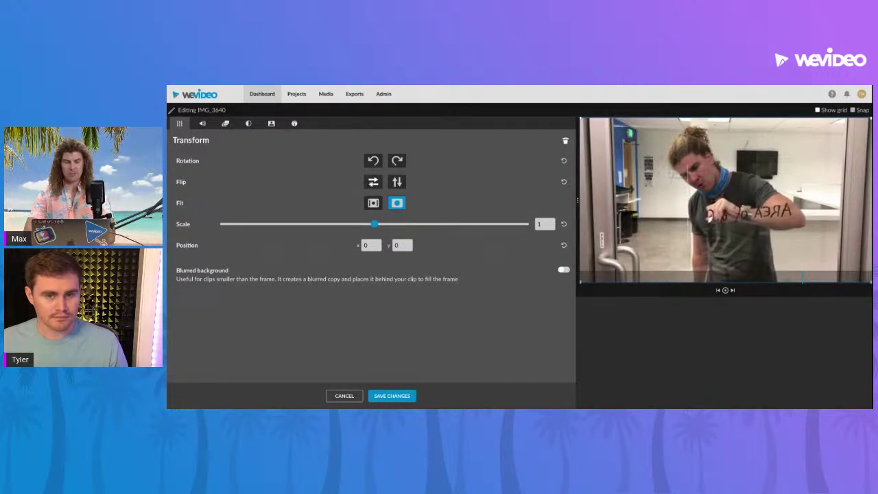
pyautogui.click(373, 182)
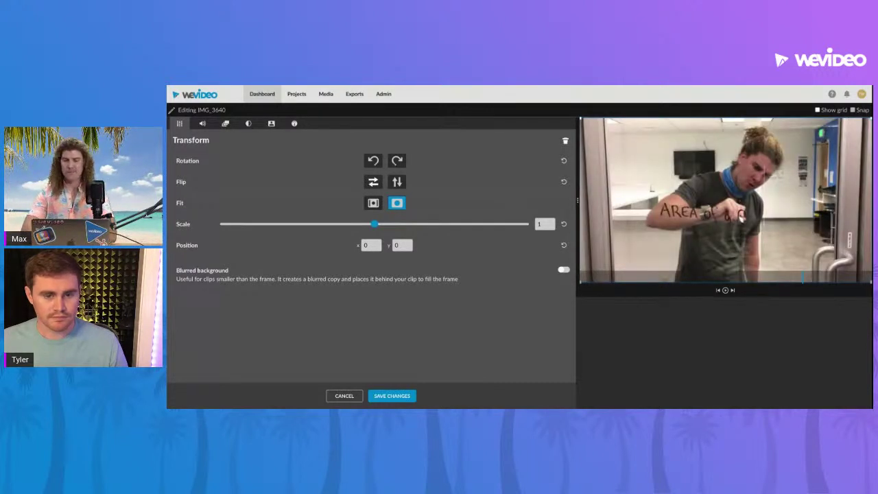
pyautogui.click(388, 396)
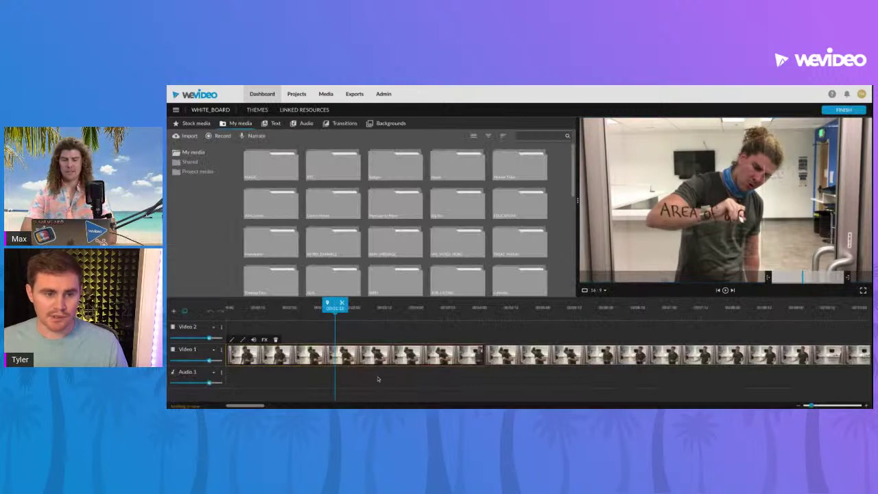
pyautogui.moveTo(337, 324); pyautogui.dragTo(245, 333)
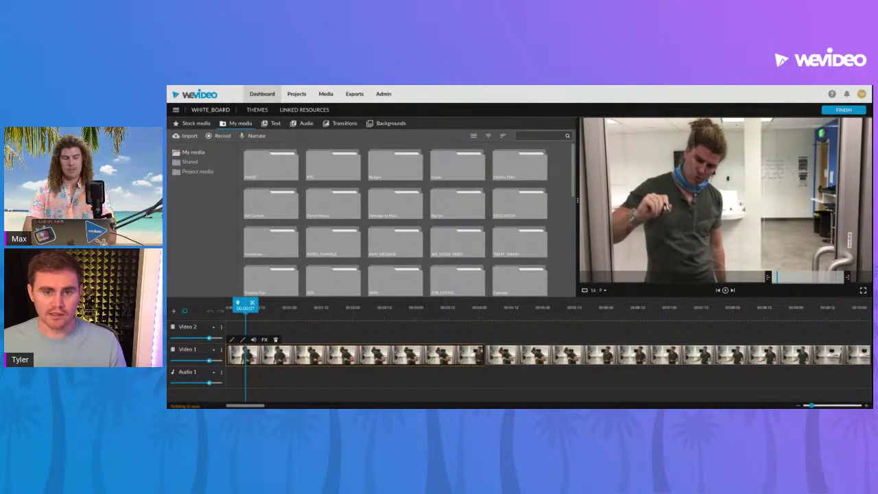
pyautogui.press('space')
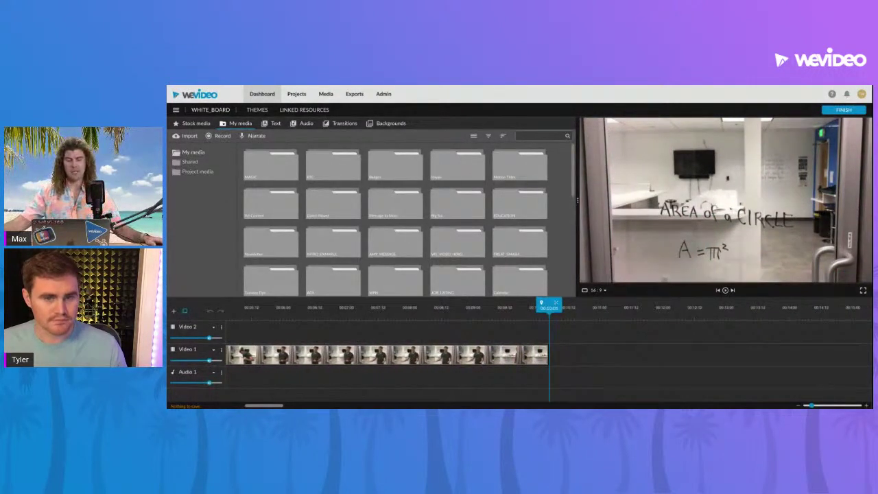
pyautogui.press('space')
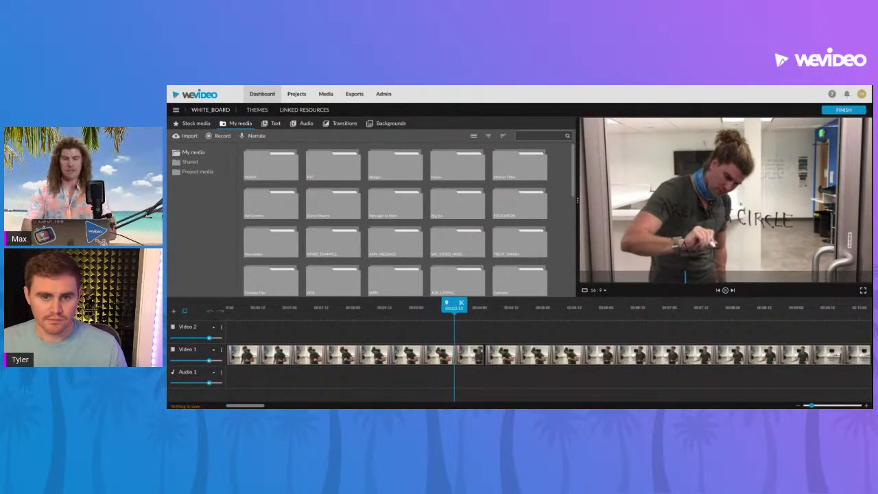
pyautogui.press('space')
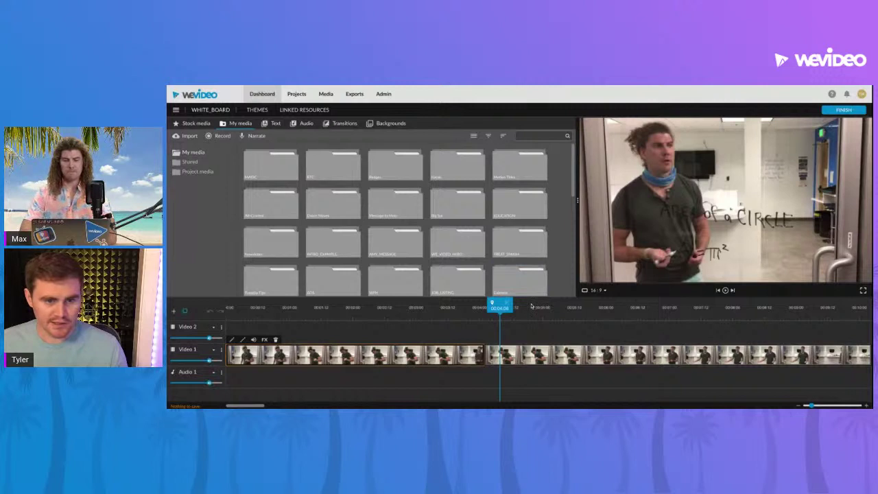
pyautogui.moveTo(500, 305); pyautogui.dragTo(226, 305)
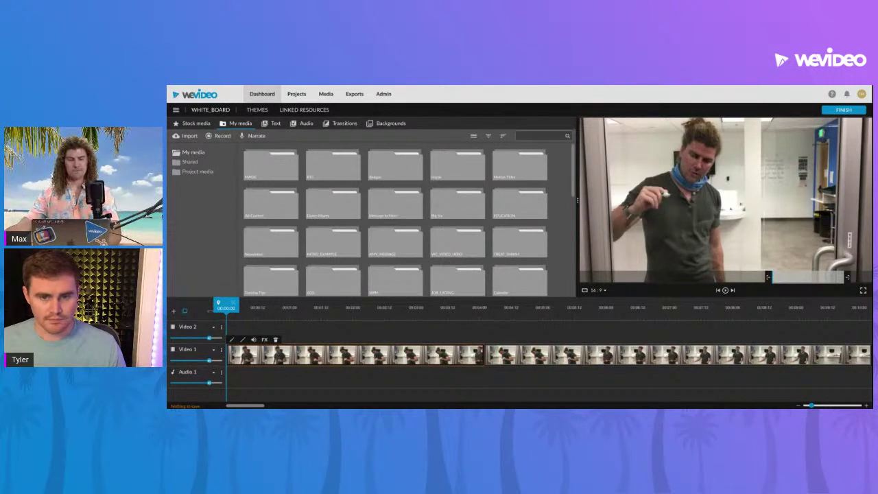
pyautogui.click(312, 308)
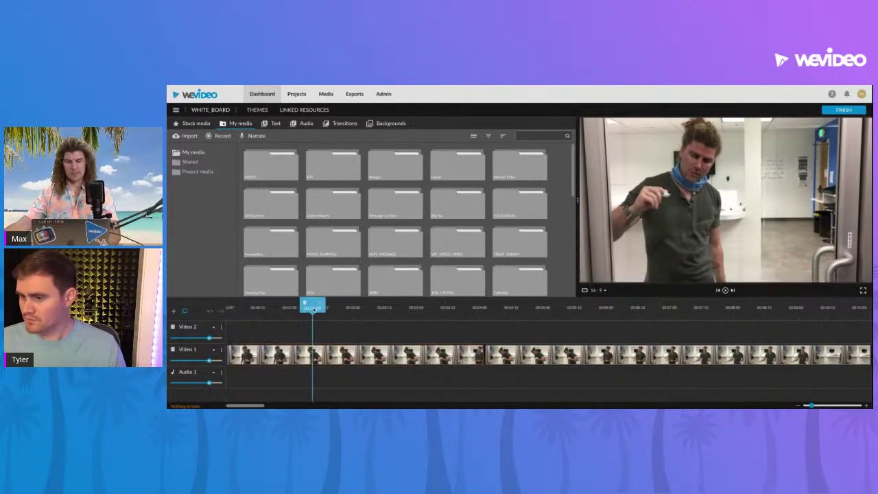
pyautogui.click(176, 111)
pyautogui.click(176, 111)
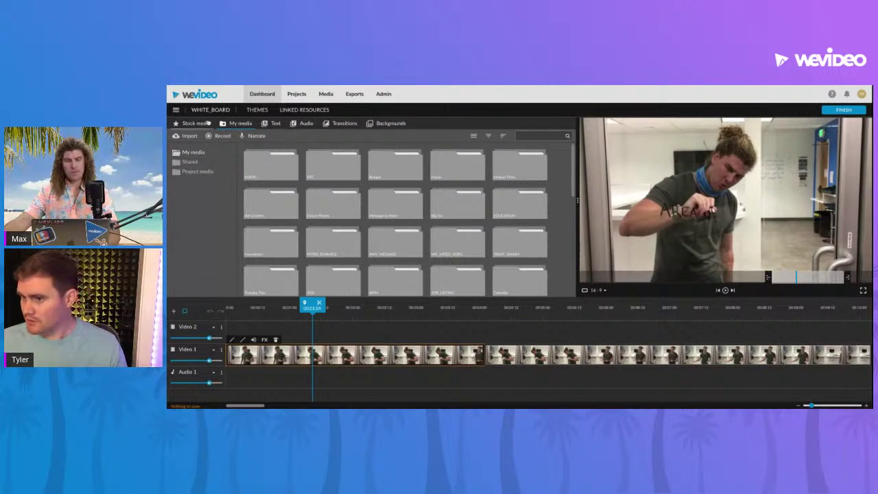
pyautogui.click(261, 96)
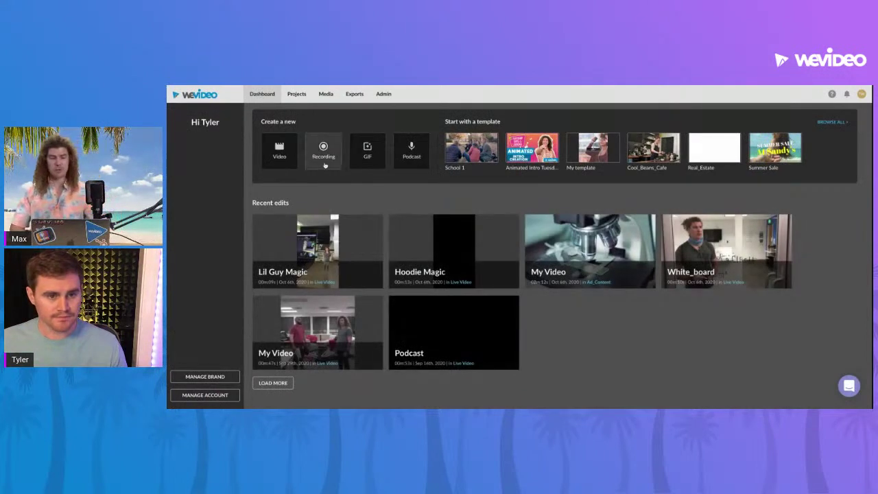
# Start a Recording edit, dismiss the Record from dialog, and go back to the dashboard
pyautogui.click(324, 151)
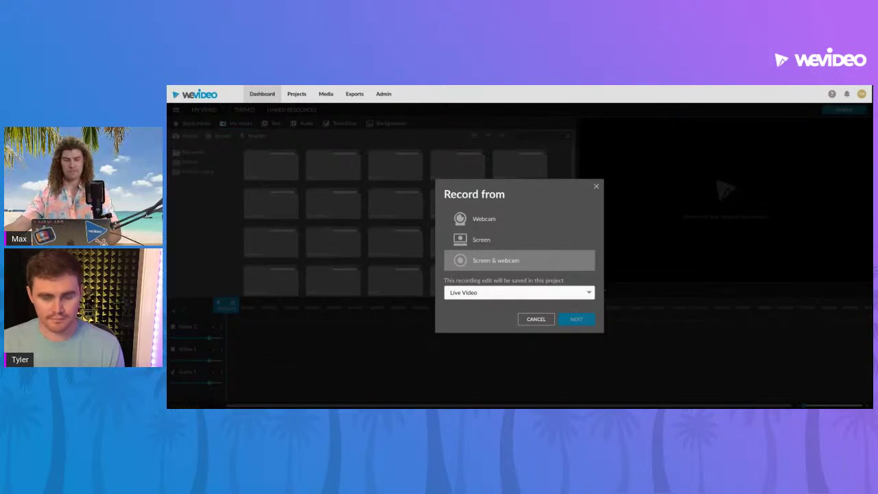
pyautogui.click(597, 187)
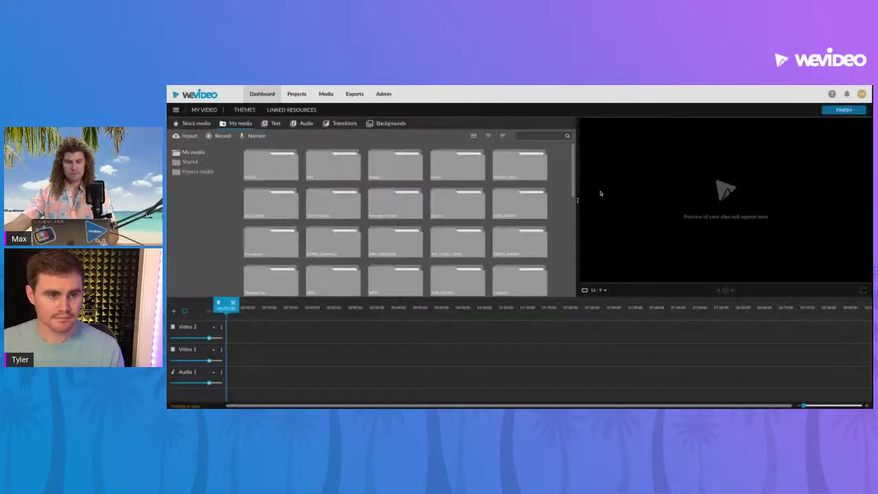
pyautogui.click(269, 95)
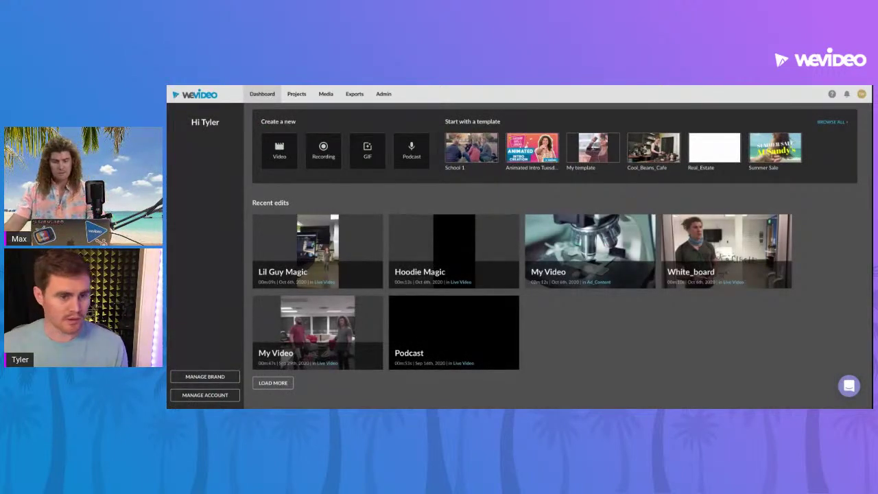